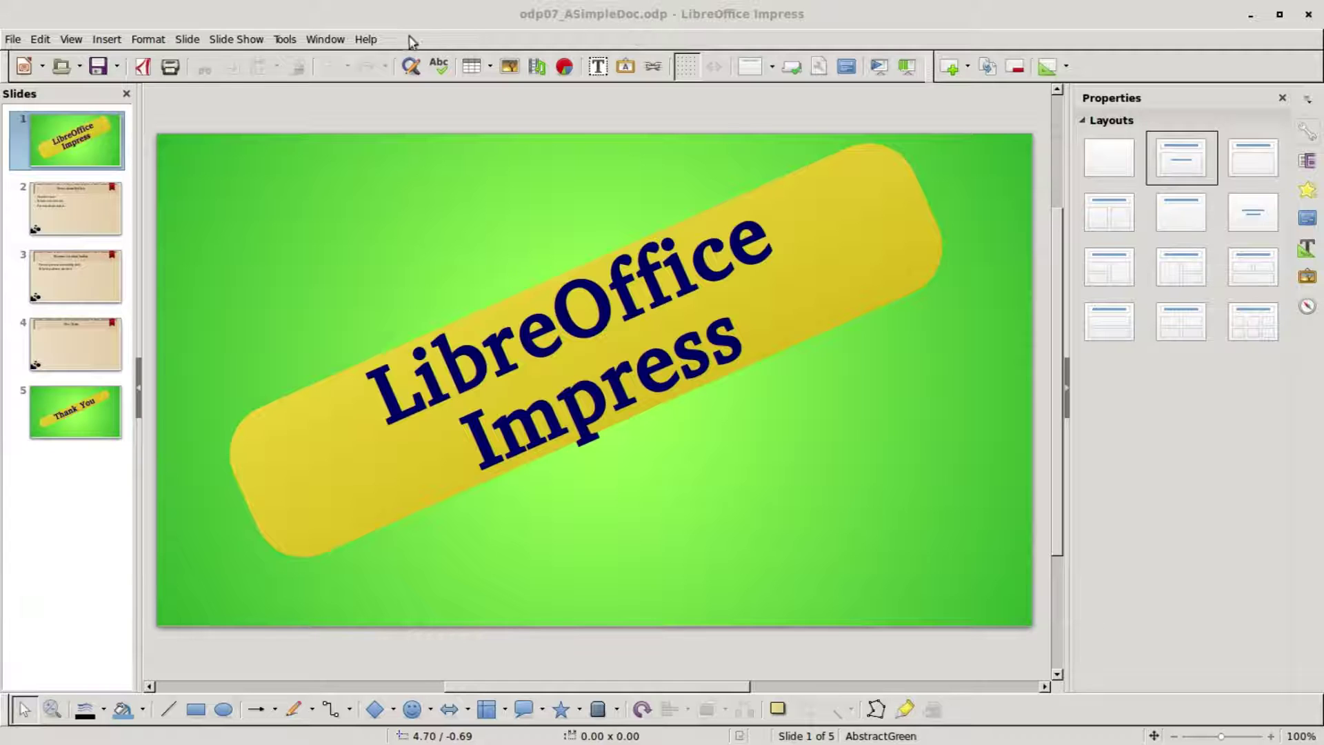
Check the program's version information in Help, then close it.
click(367, 40)
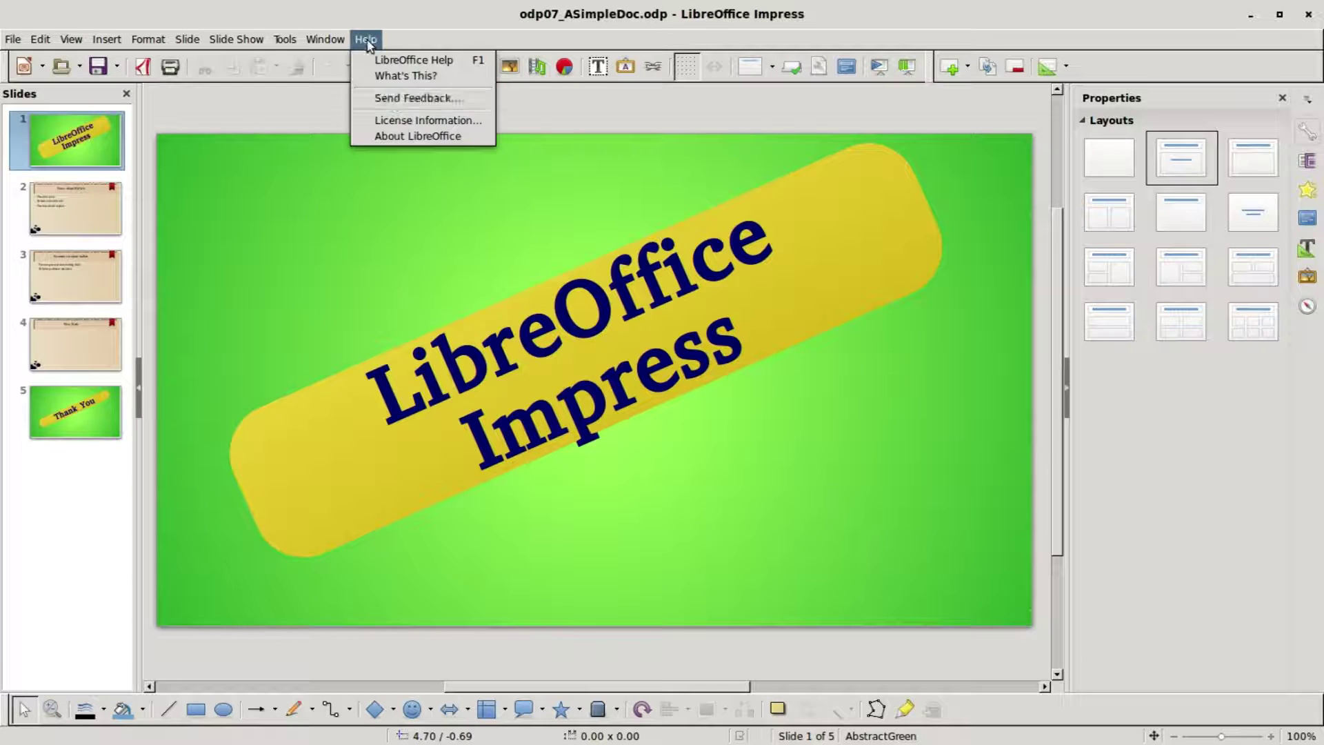
click(403, 137)
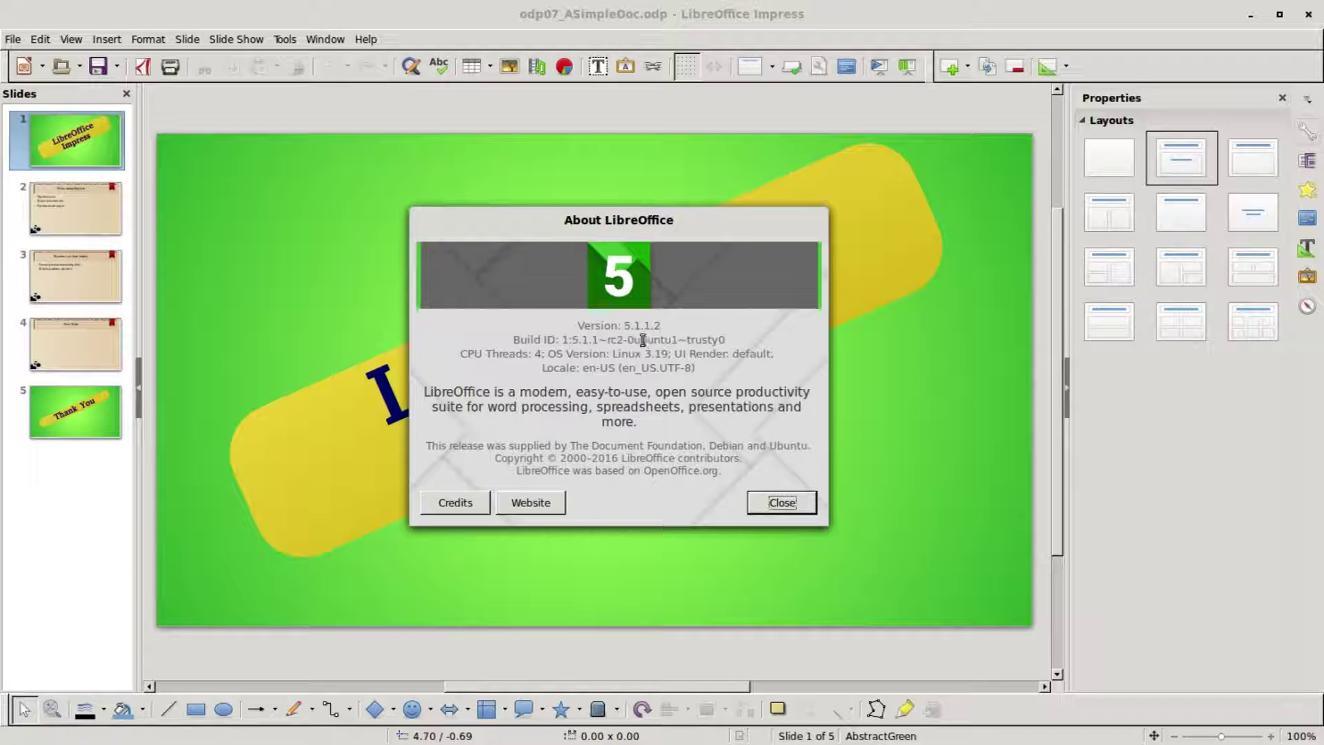
click(783, 505)
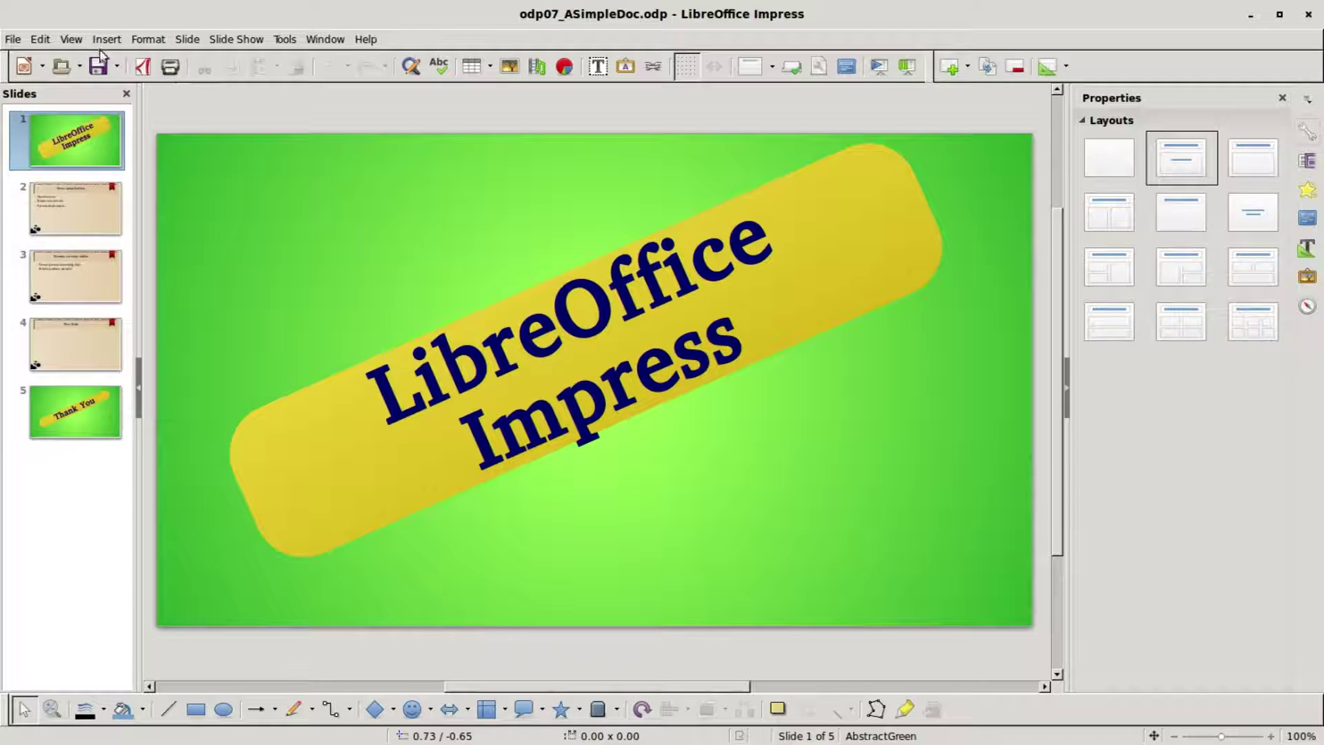
Switch to Outline view and widen the slides pane for larger thumbnails.
click(72, 40)
click(97, 77)
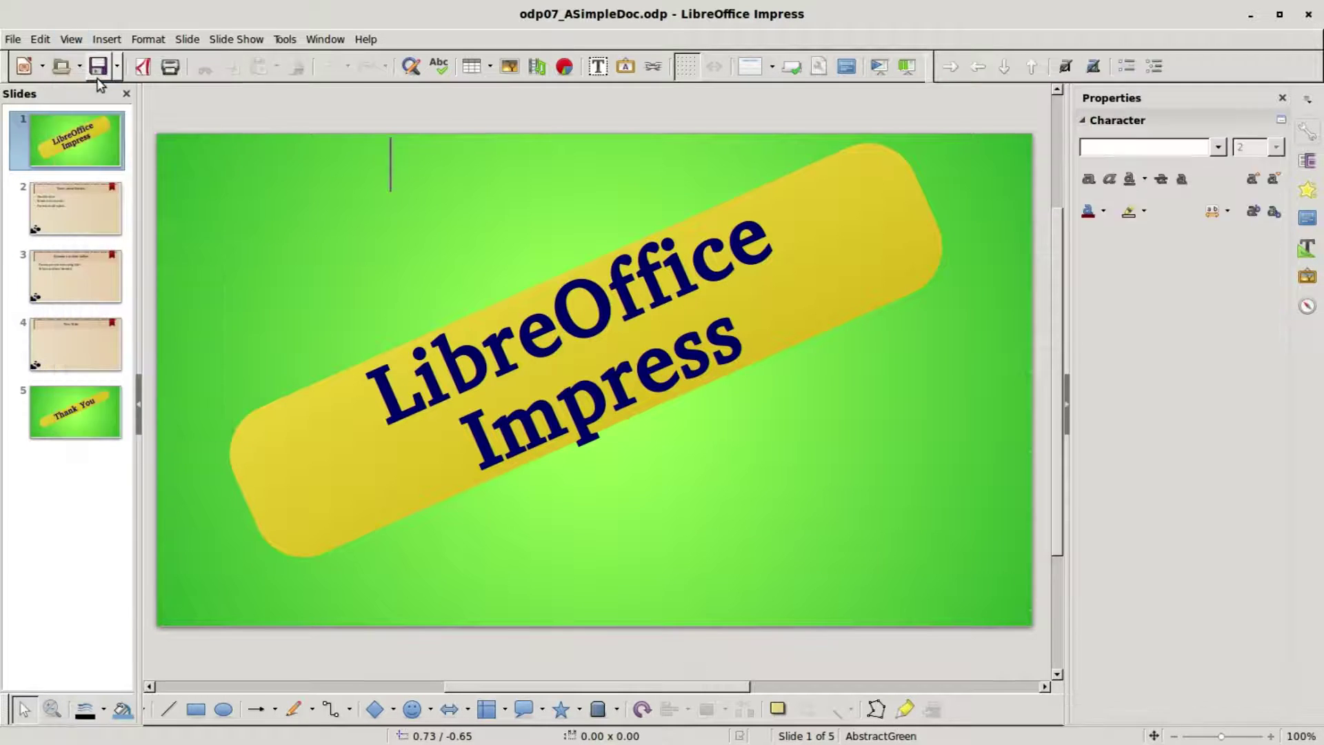
drag(141, 156, 448, 214)
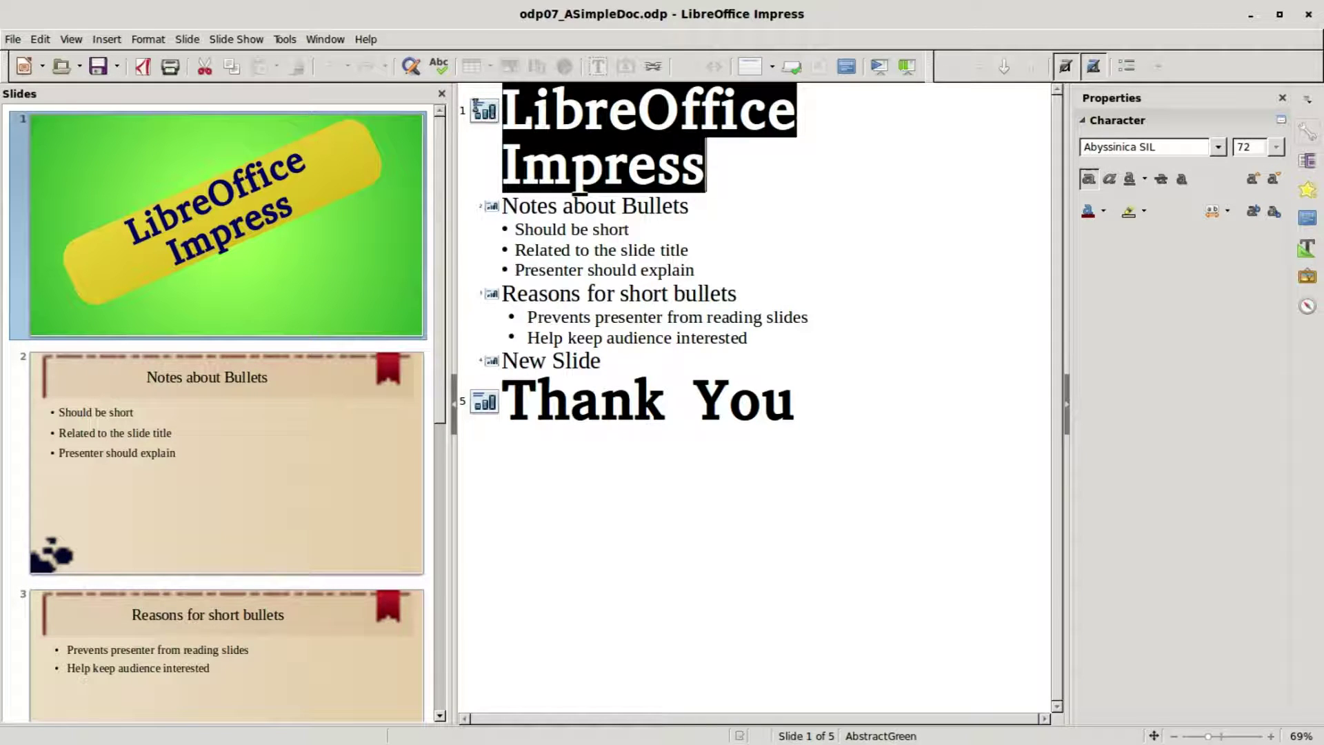
click(249, 429)
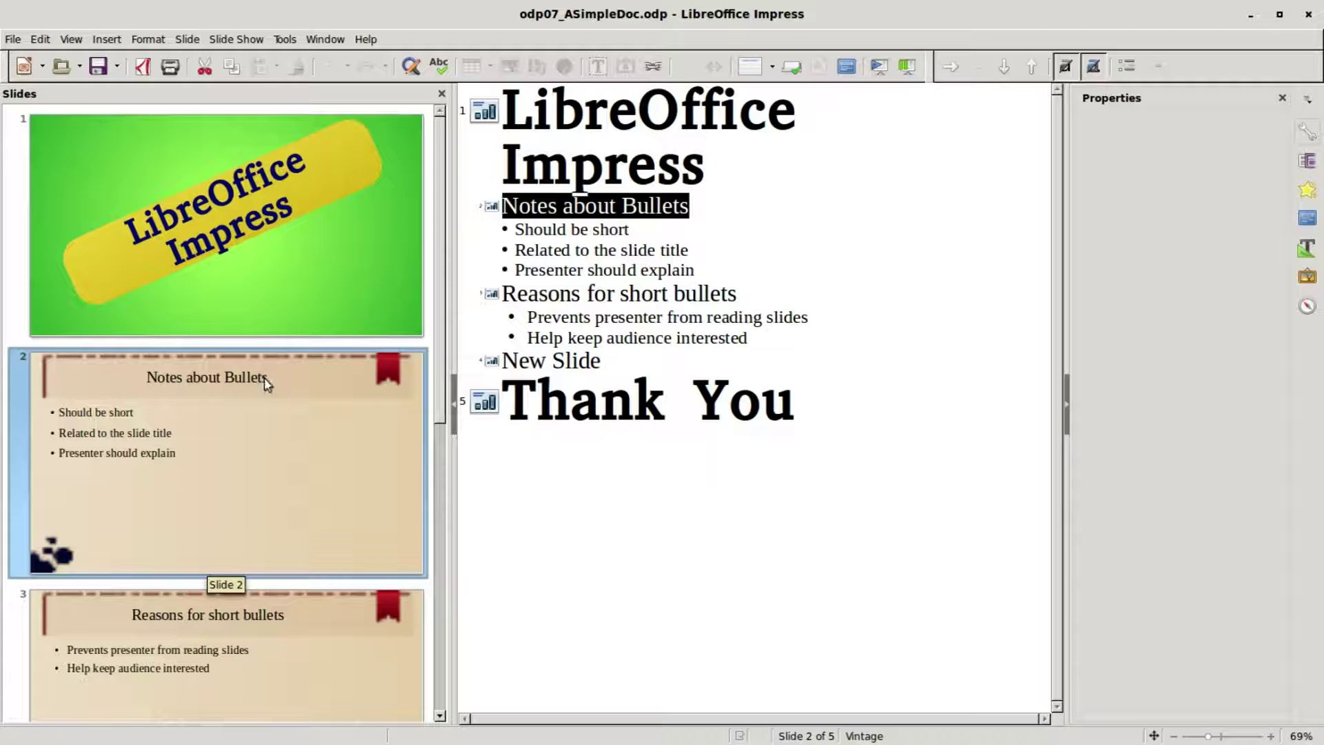
click(260, 642)
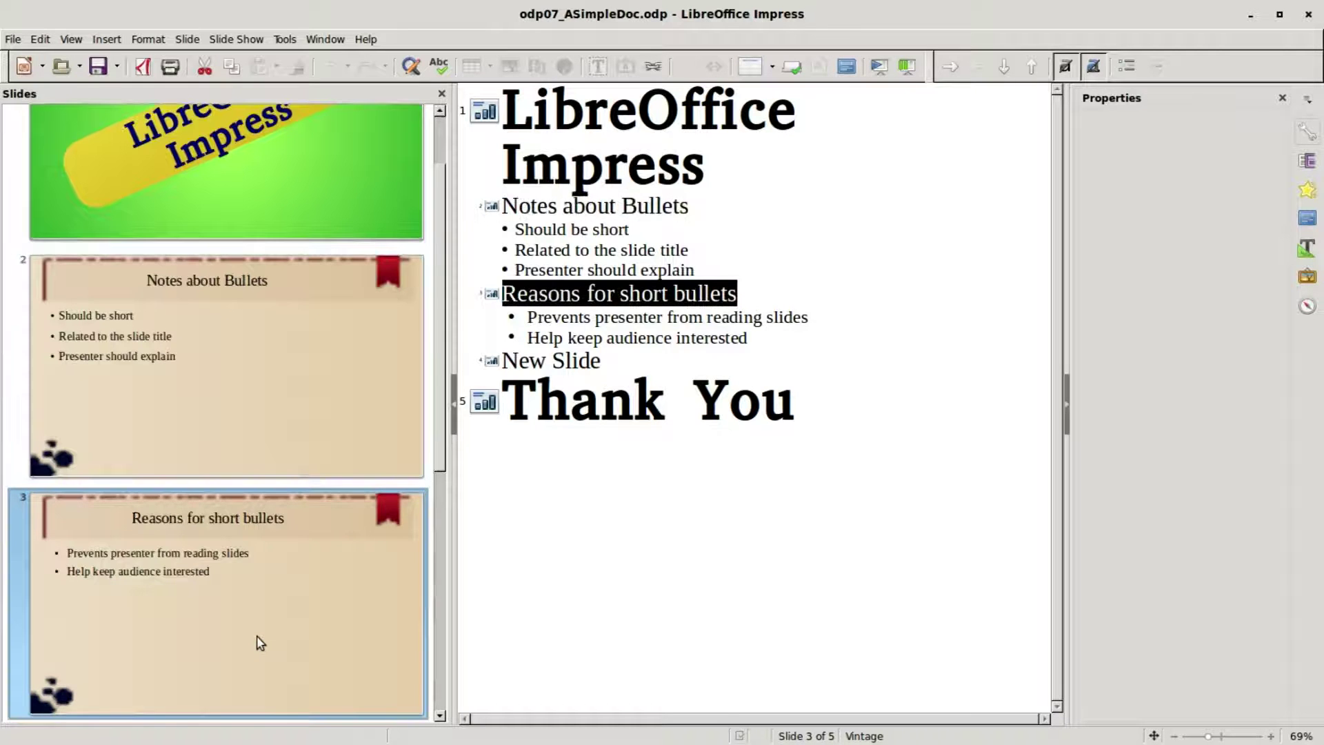
click(282, 393)
click(222, 153)
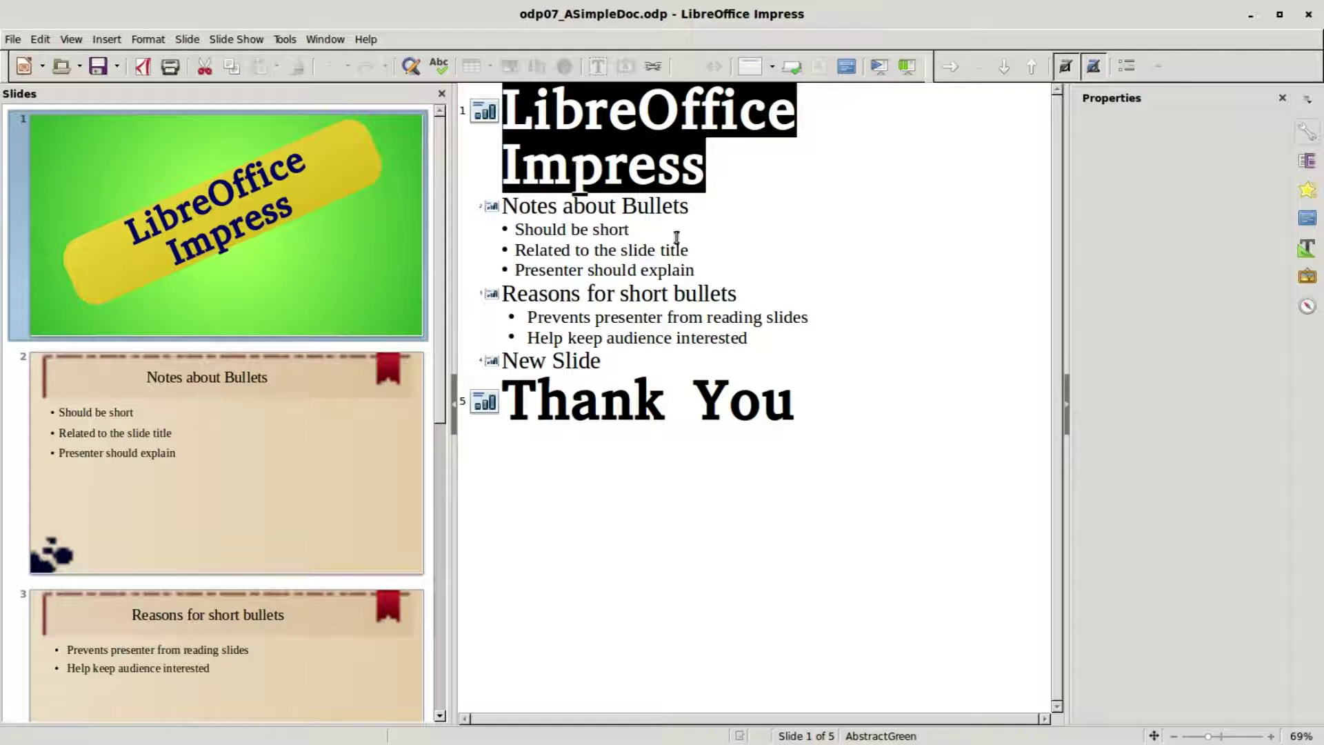
Add 'This is my new bullet point' below 'Presenter should explain' in the outline.
click(700, 271)
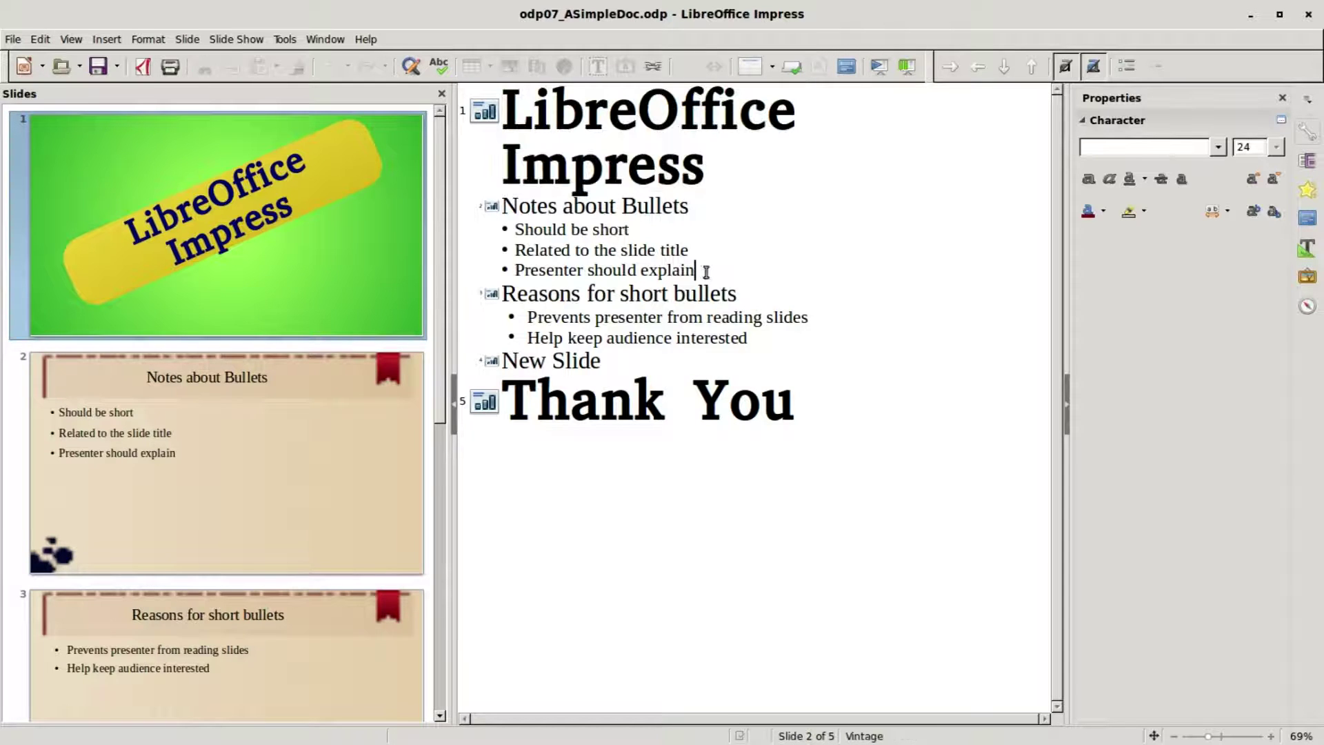
key(Return)
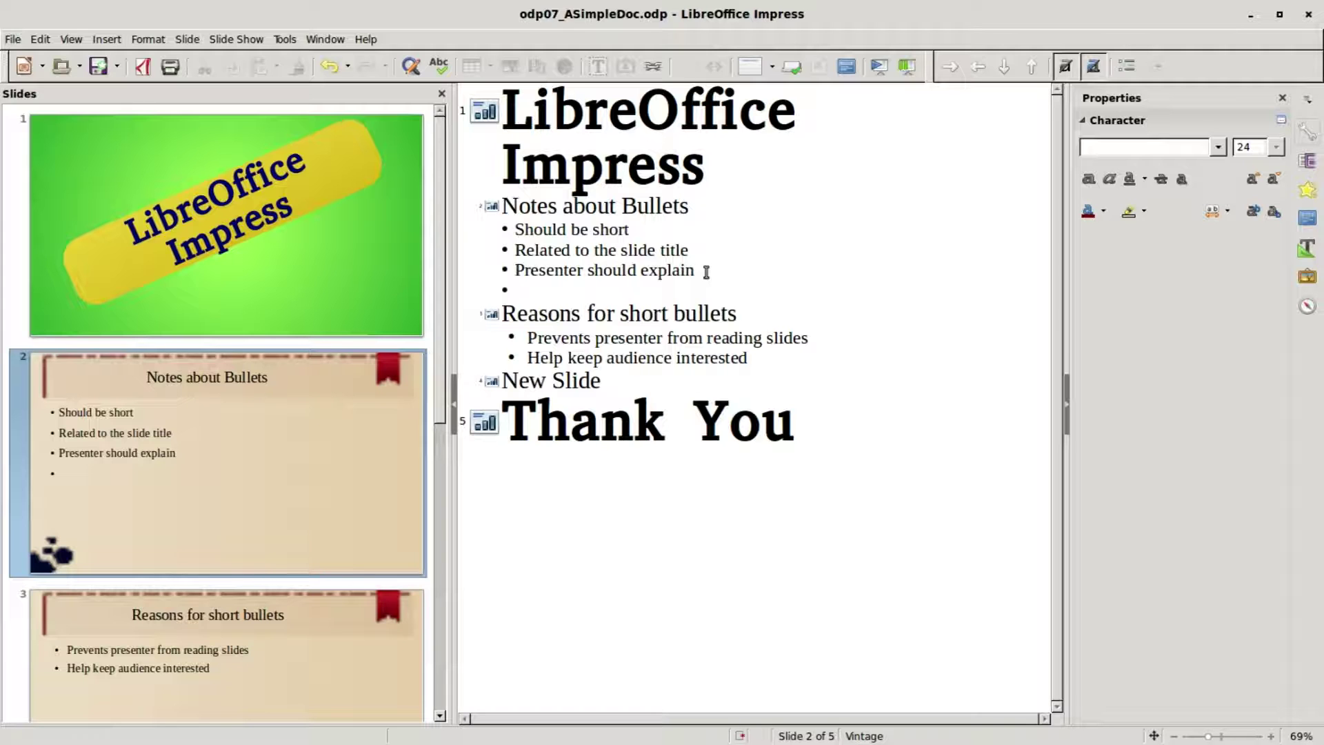
text(This is my new bullet point)
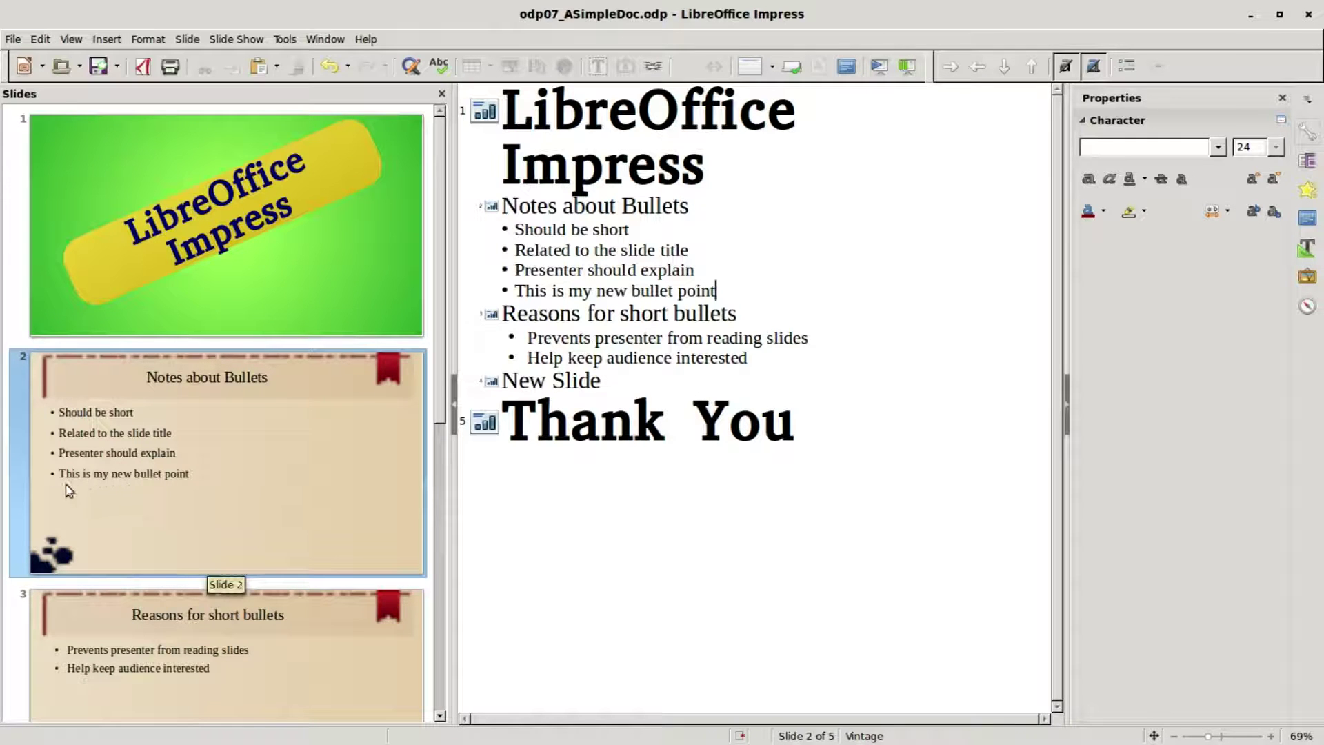
Demote the new bullet two levels, then promote it to a slide 3 title.
click(517, 291)
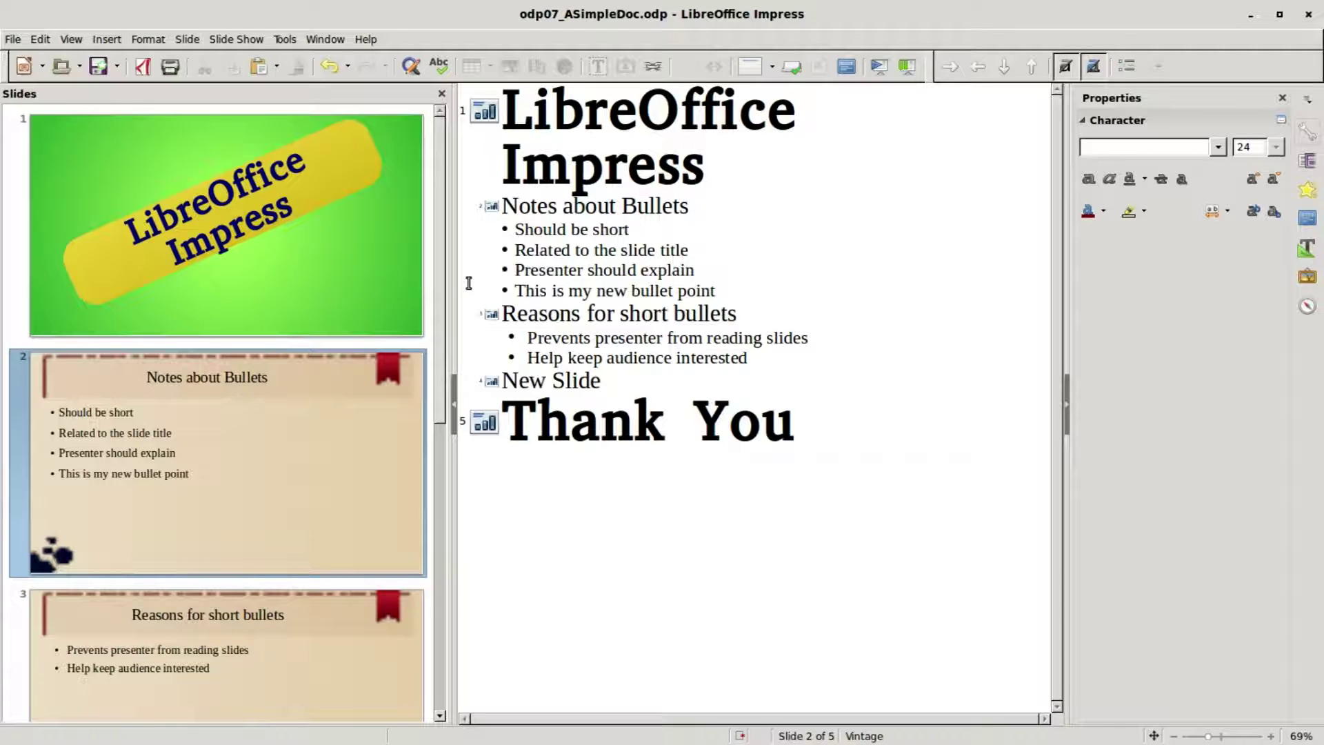
key(Tab)
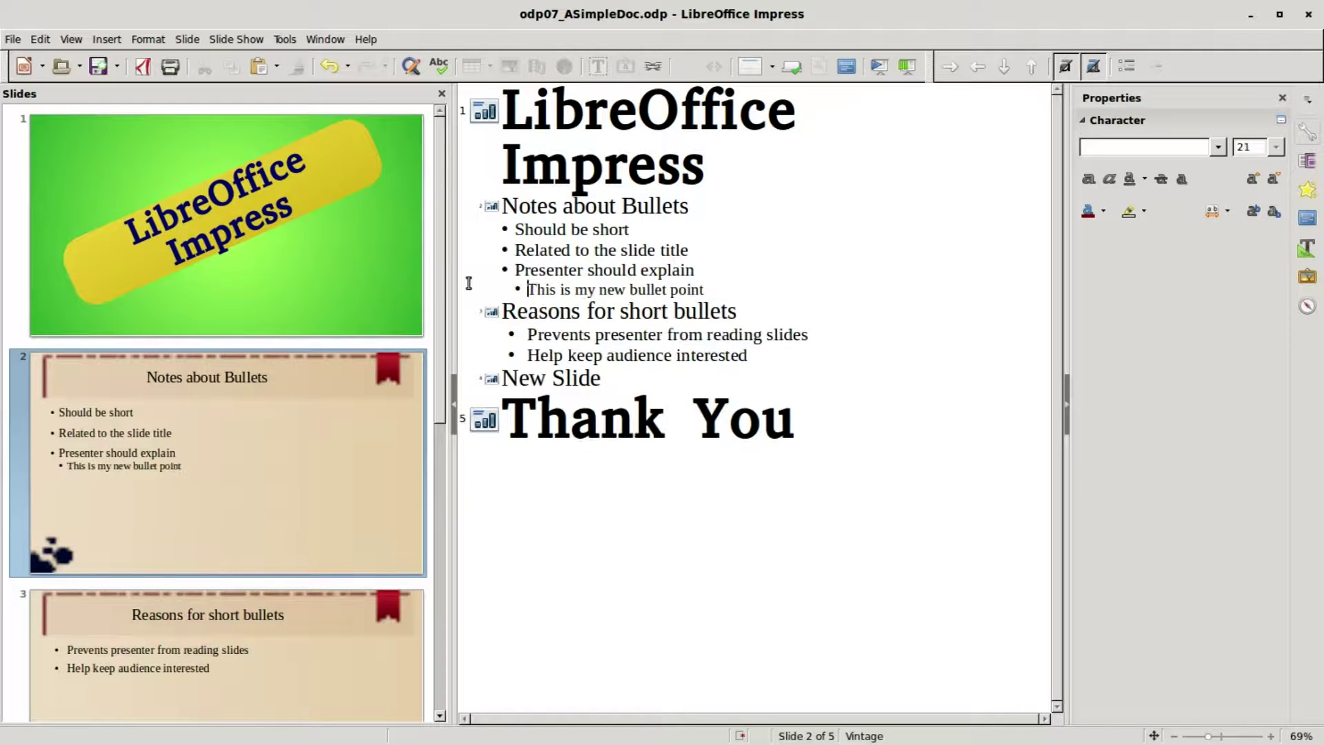
key(Tab)
key(shift+Tab)
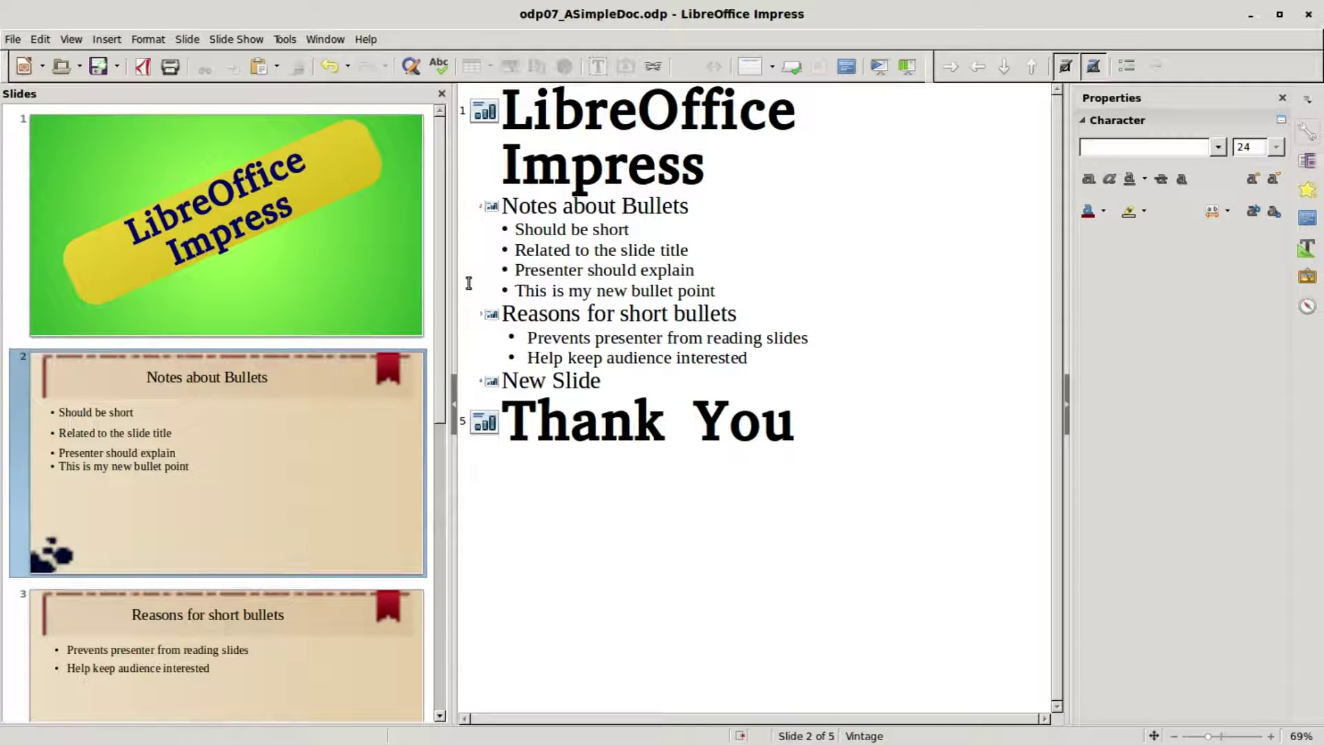
key(shift+Tab)
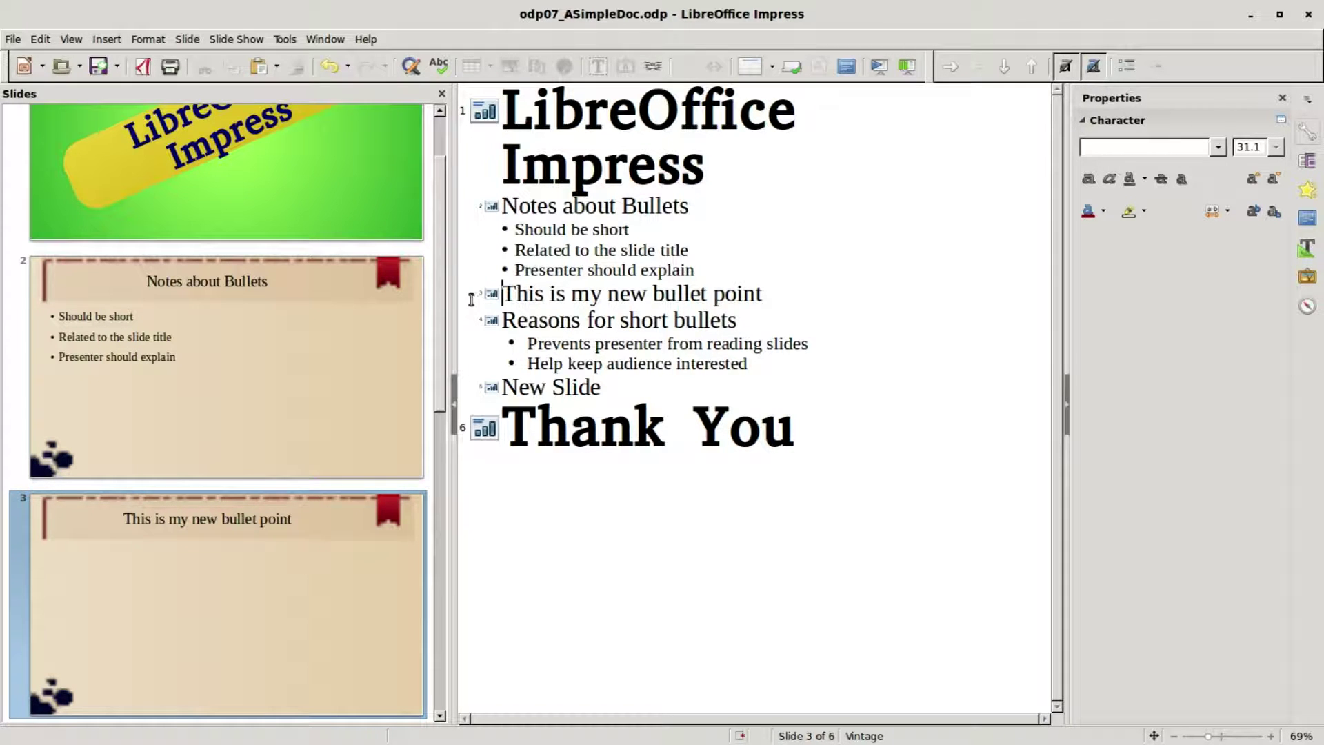
Return 'This is my new bullet point' to slide 2 as its fourth bullet, leaving five slides.
key(Tab)
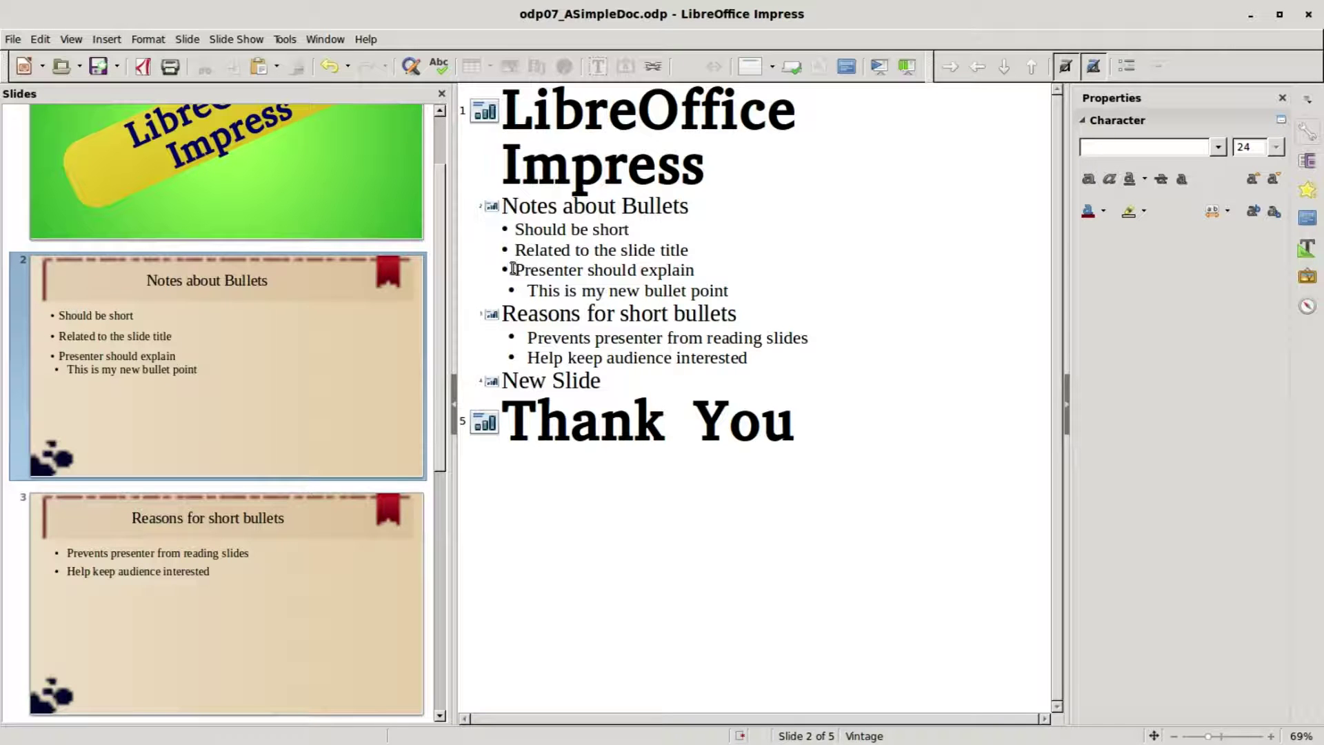
click(499, 285)
key(BackSpace)
key(BackSpace)
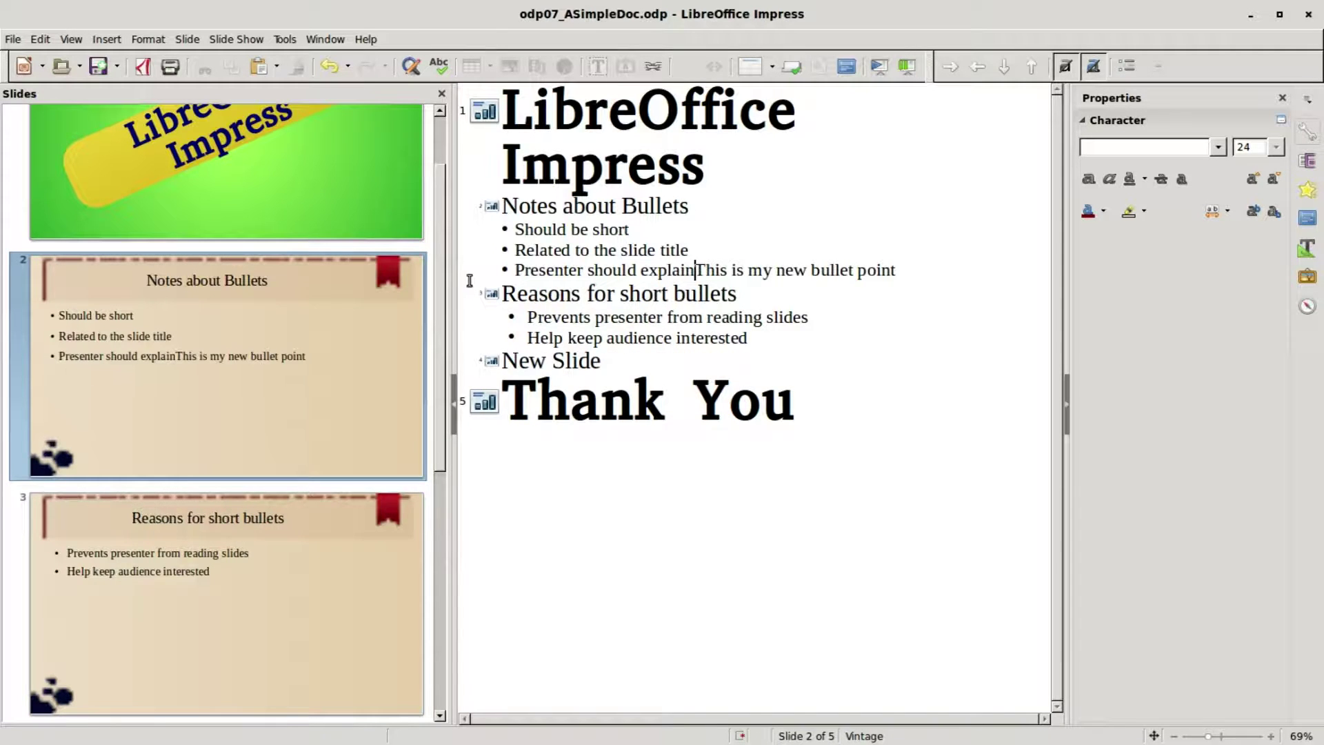
key(Return)
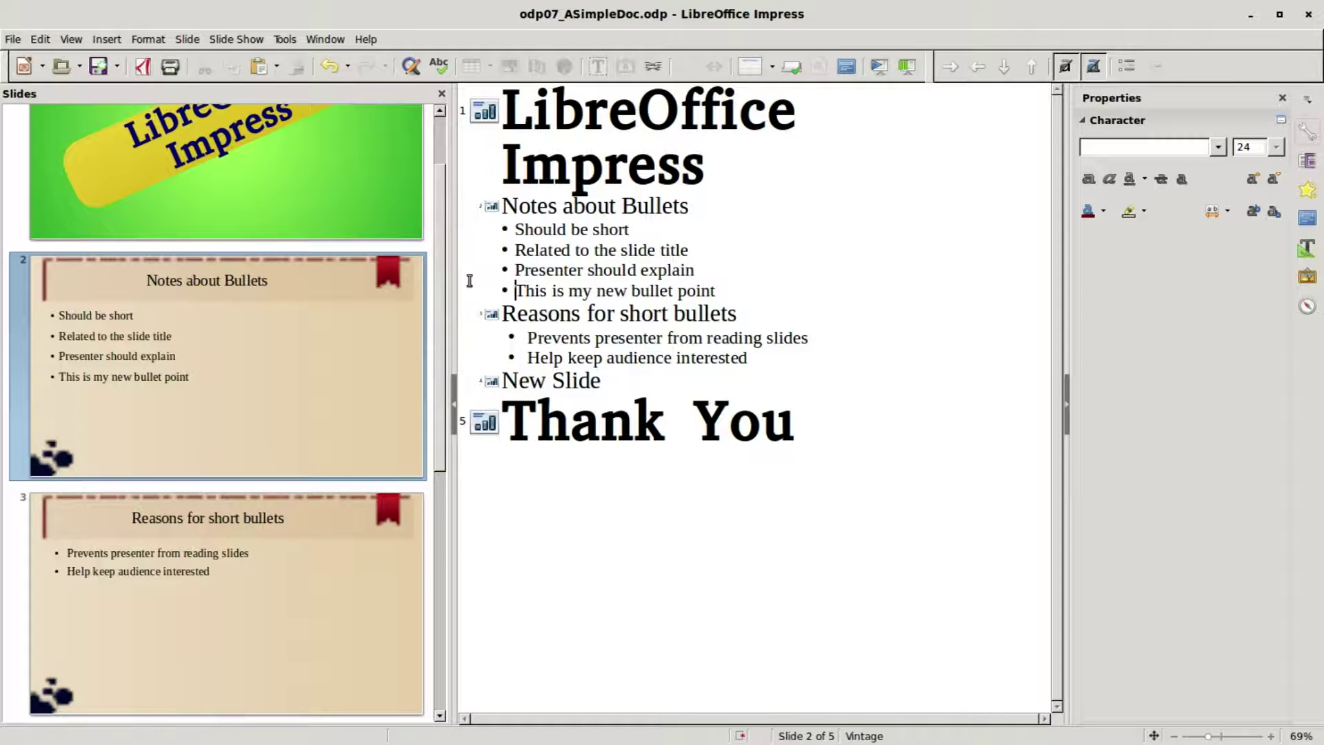
click(227, 259)
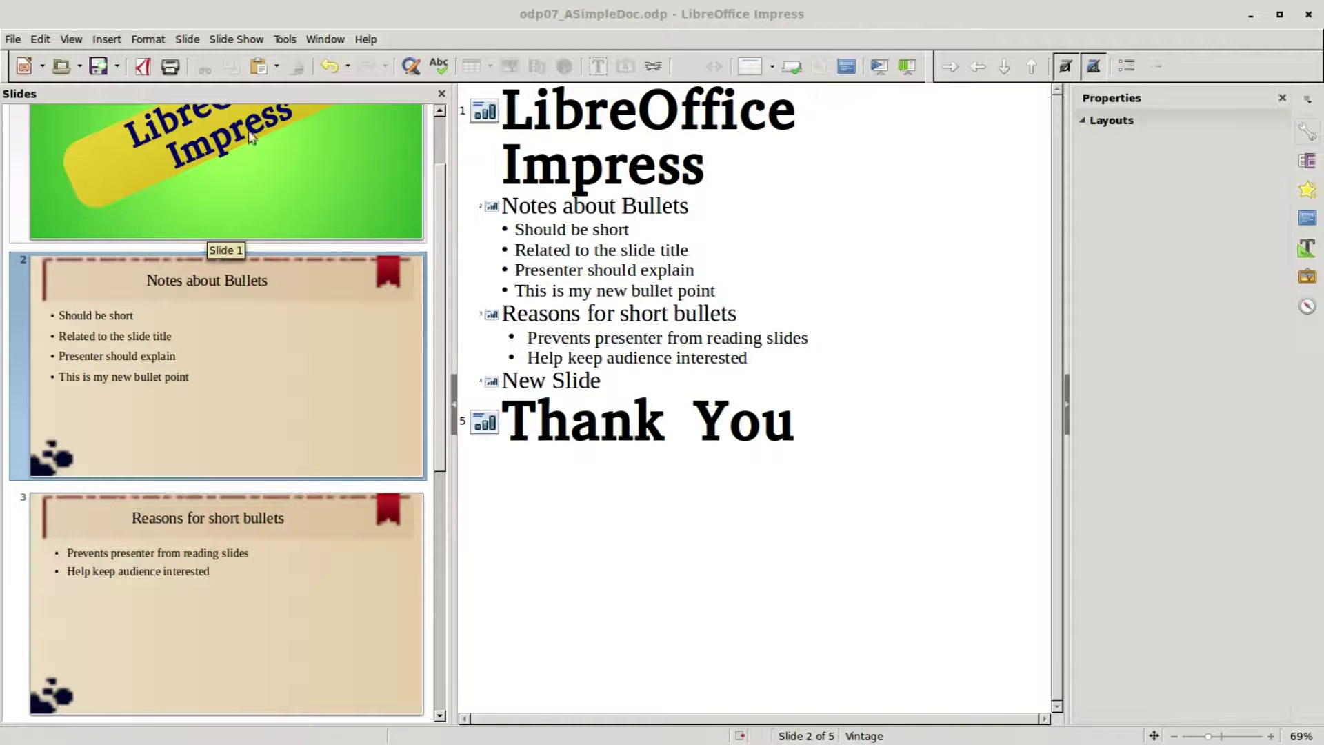
In Normal view, keep slide 2's fourth bullet at top level, spaced like the others.
click(69, 39)
click(84, 57)
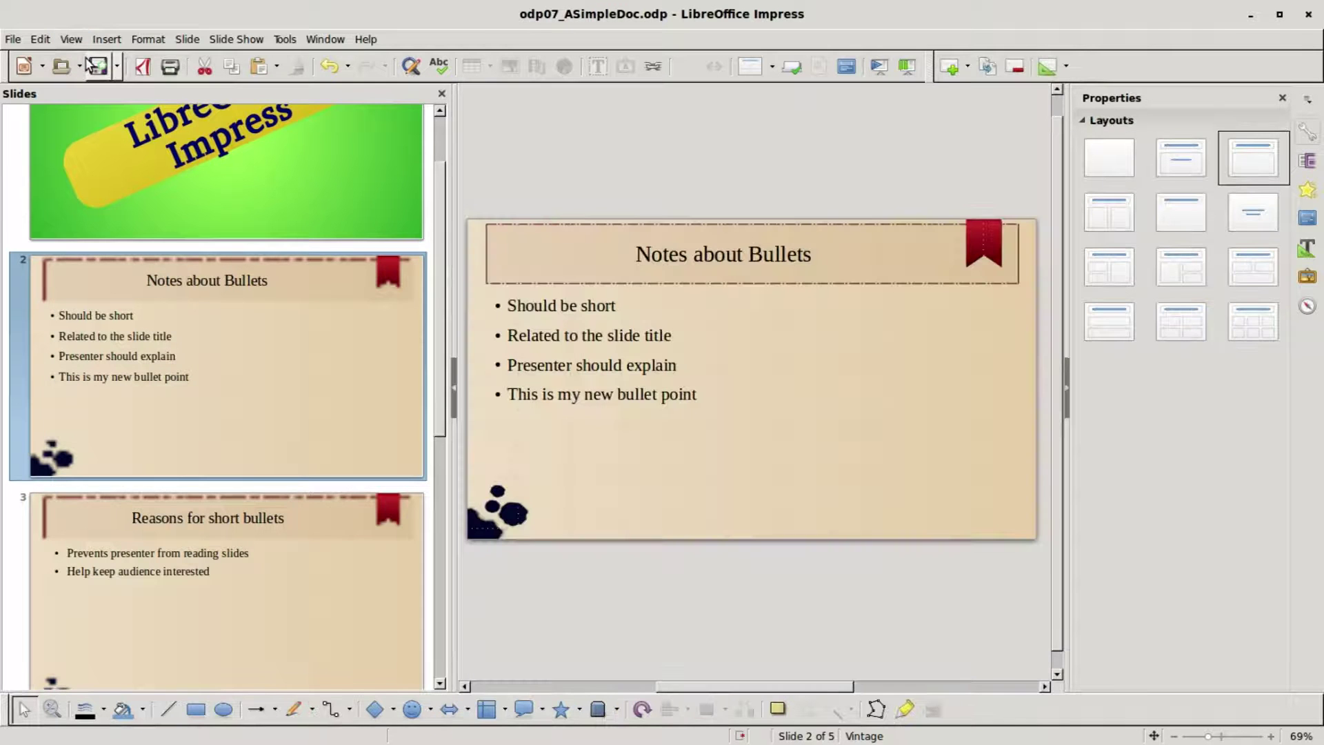
click(509, 394)
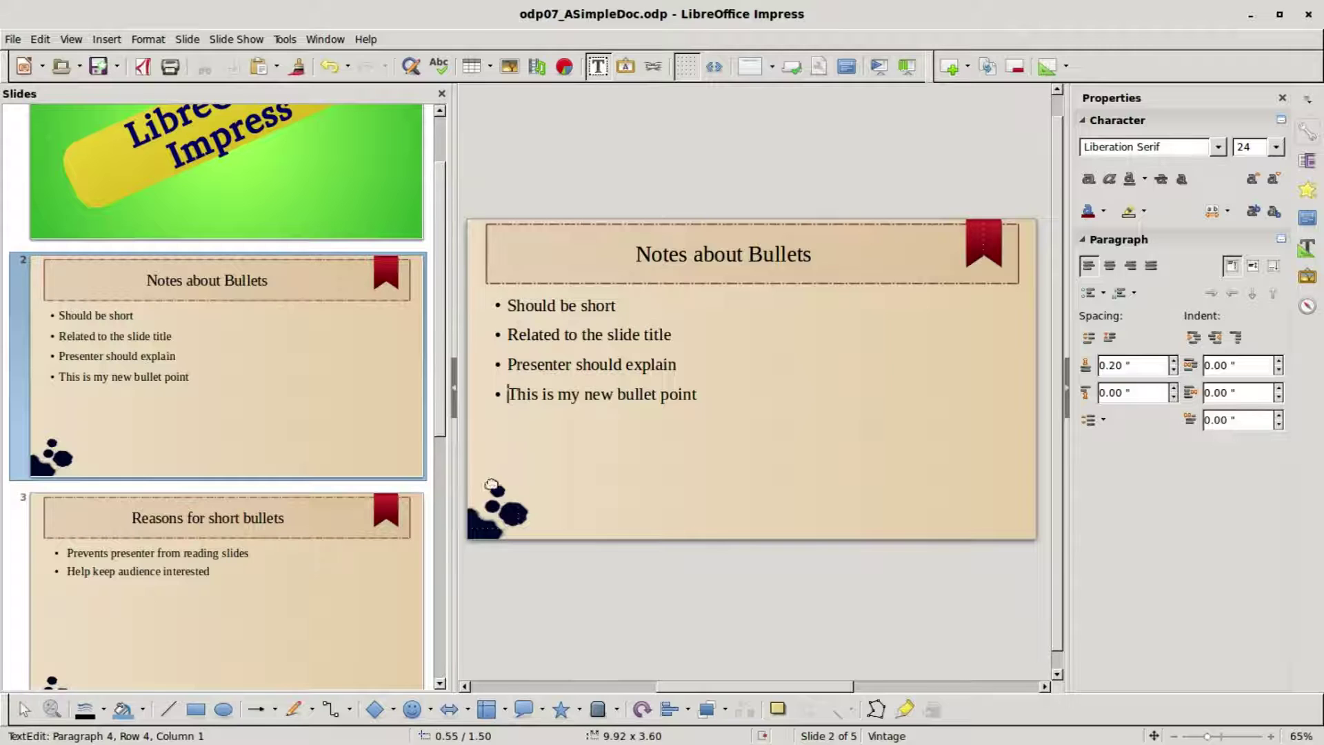
key(Tab)
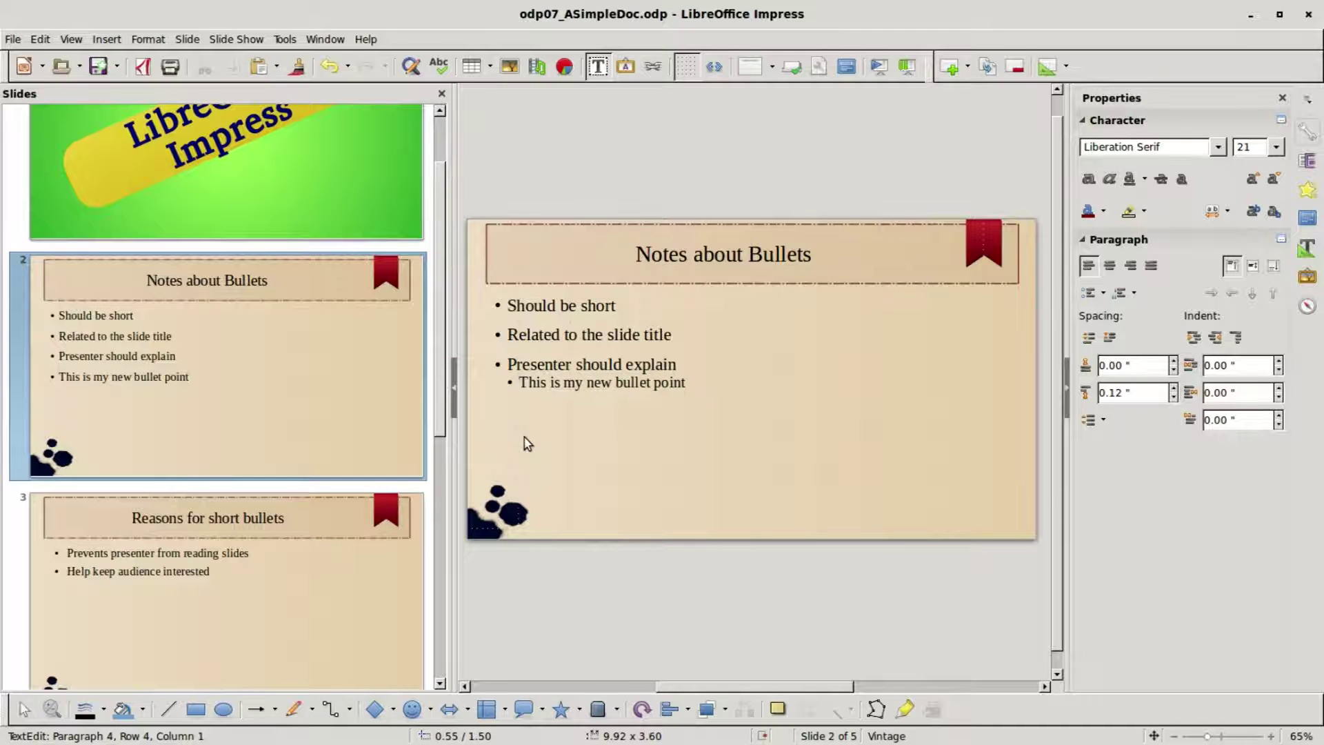
key(Tab)
key(Tab)
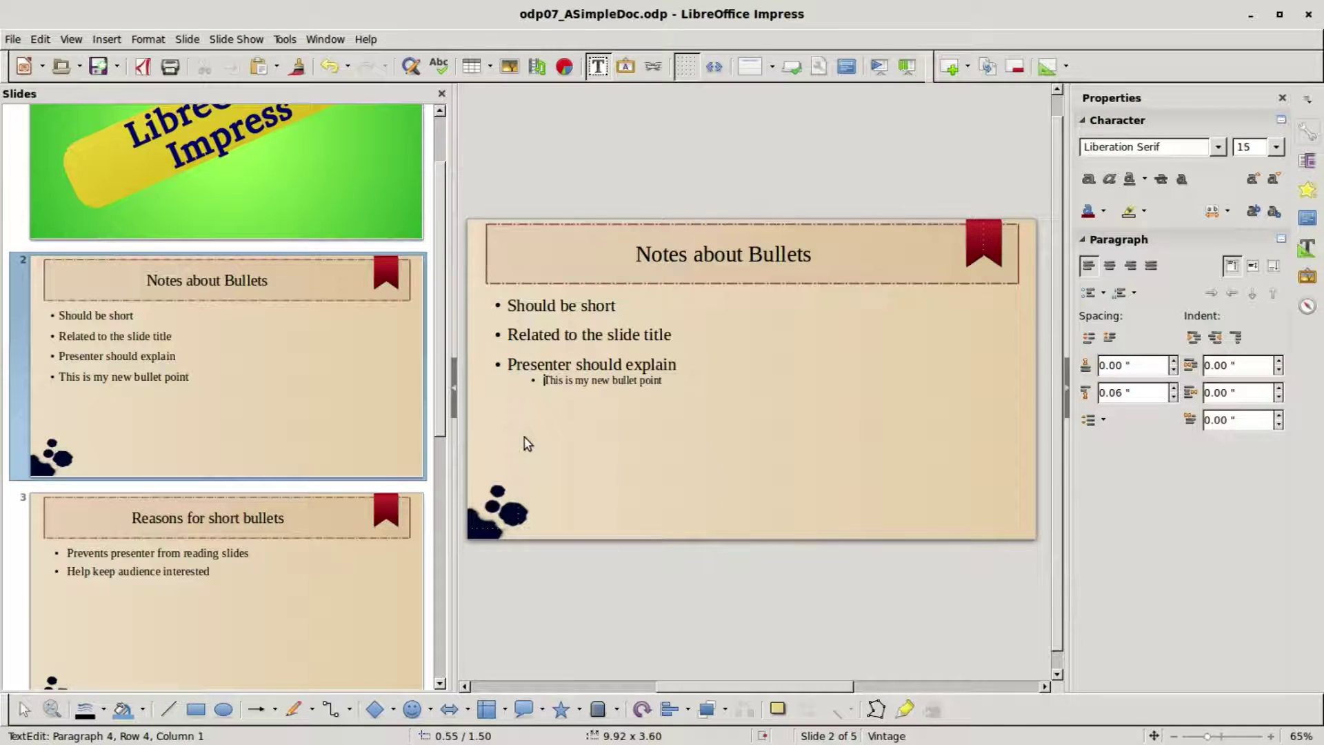
key(shift+Tab)
key(shift+Tab)
key(shift+Tab)
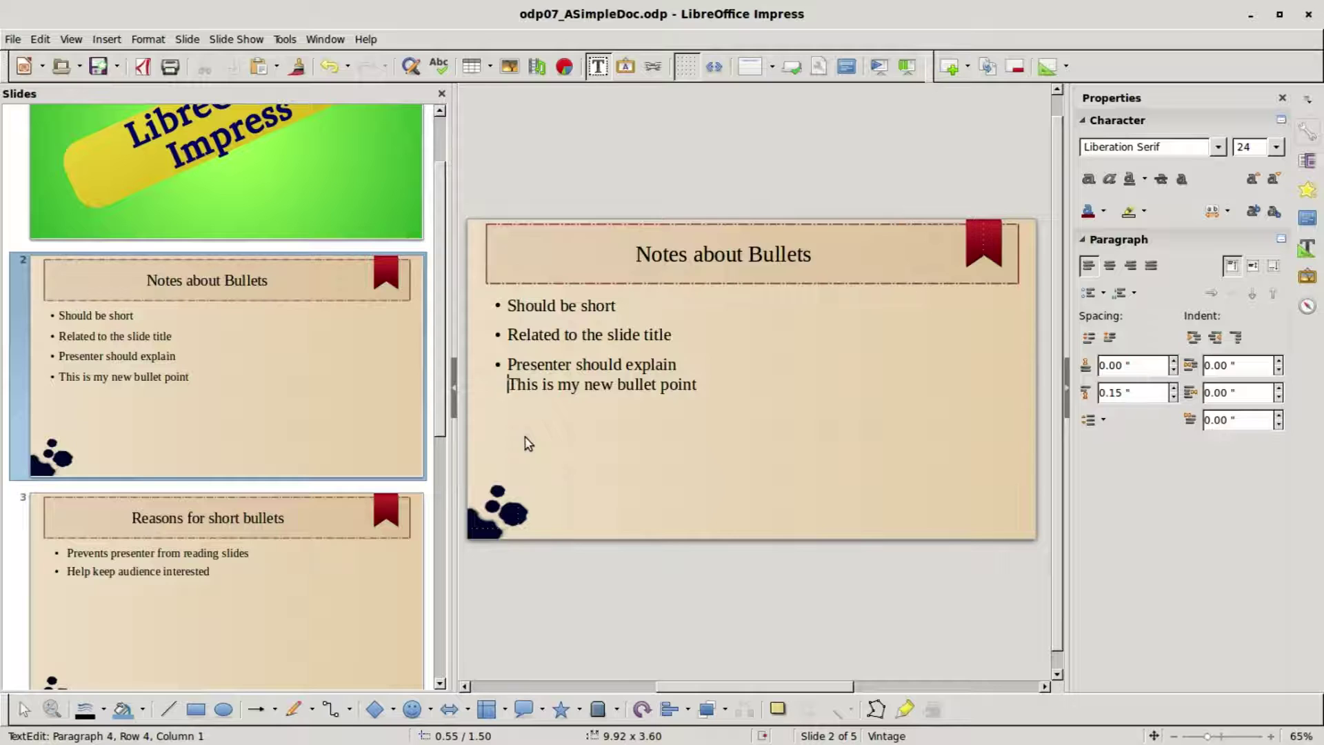
key(BackSpace)
key(Return)
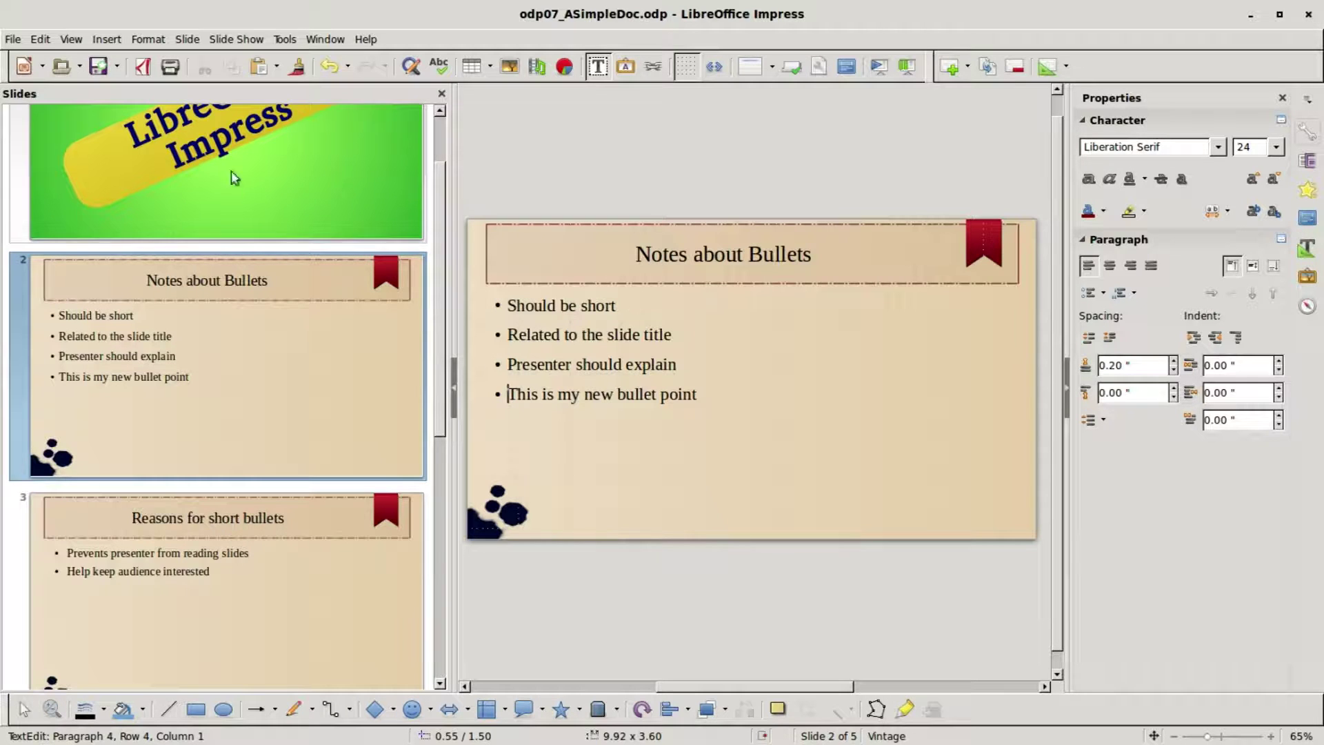
Show the five slides and their bullets in Outline view again.
click(76, 40)
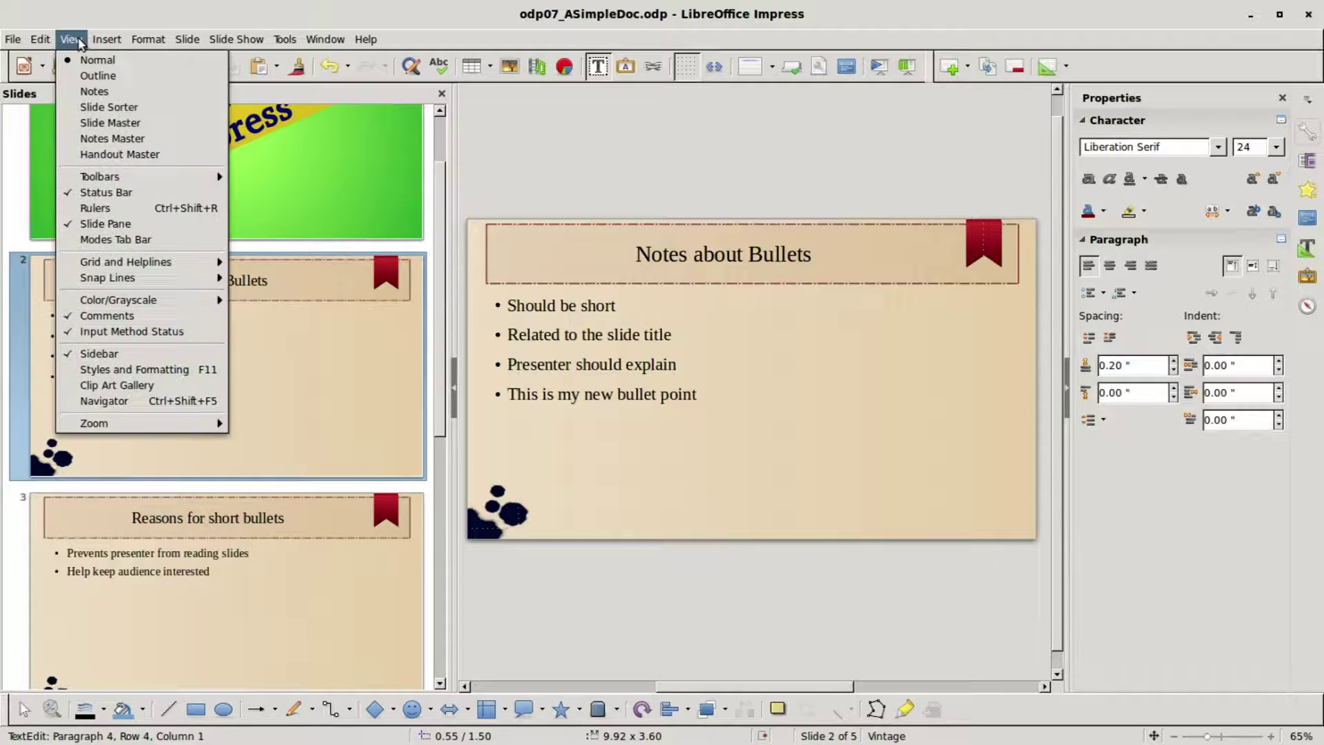
key(Escape)
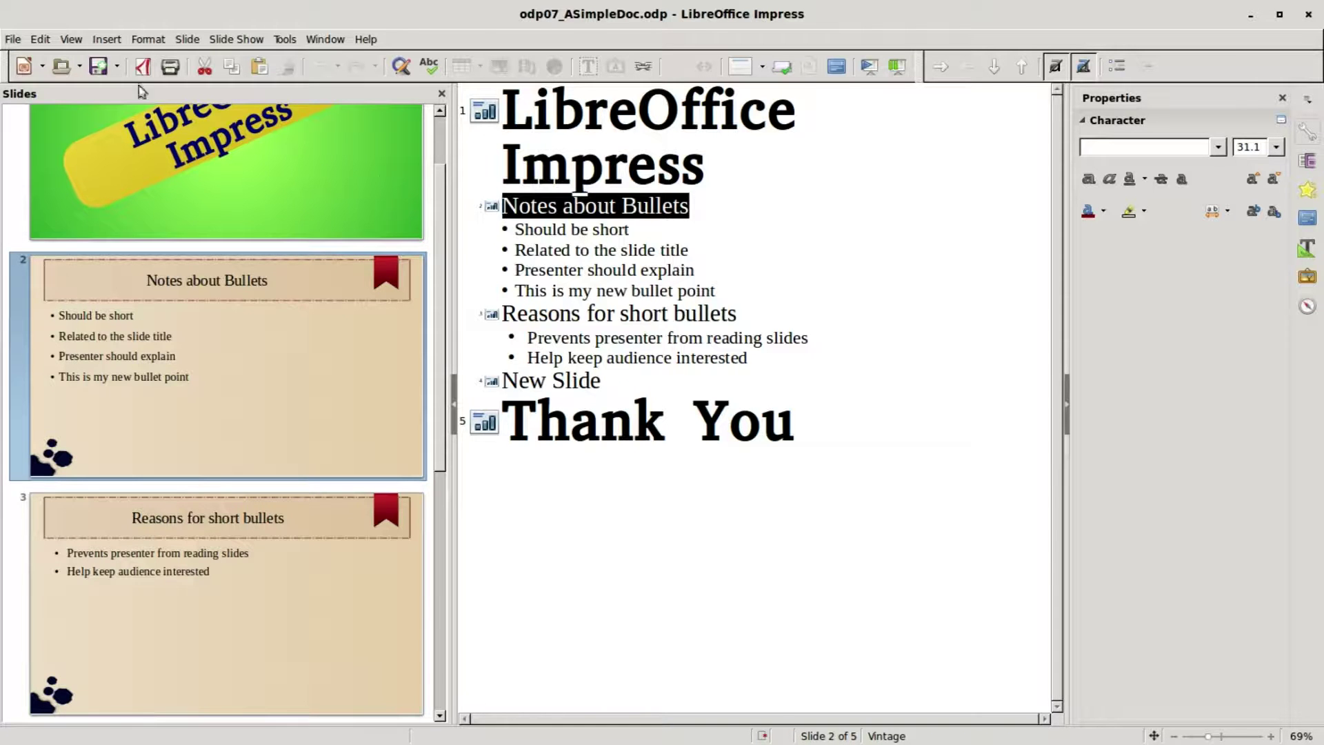
Return to Normal view on slide 2 and narrow the slides pane for a wider slide area.
click(71, 40)
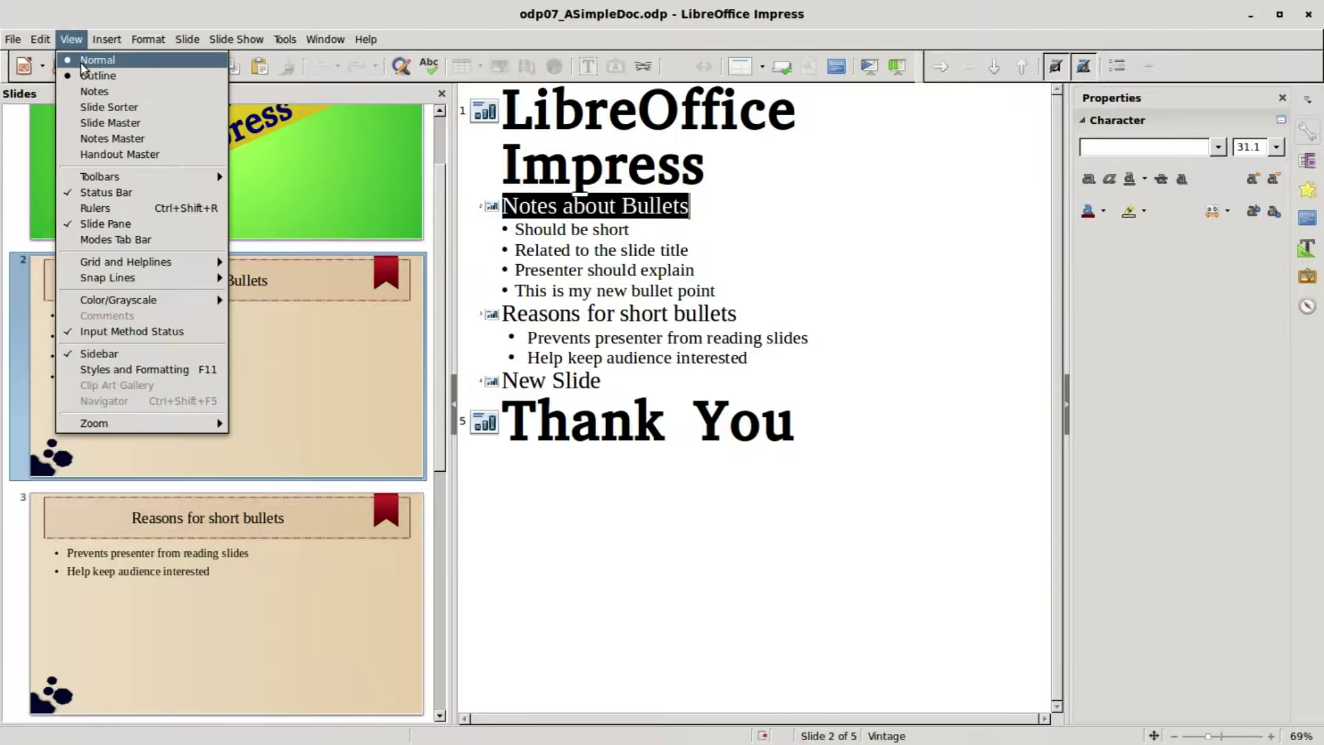
click(82, 62)
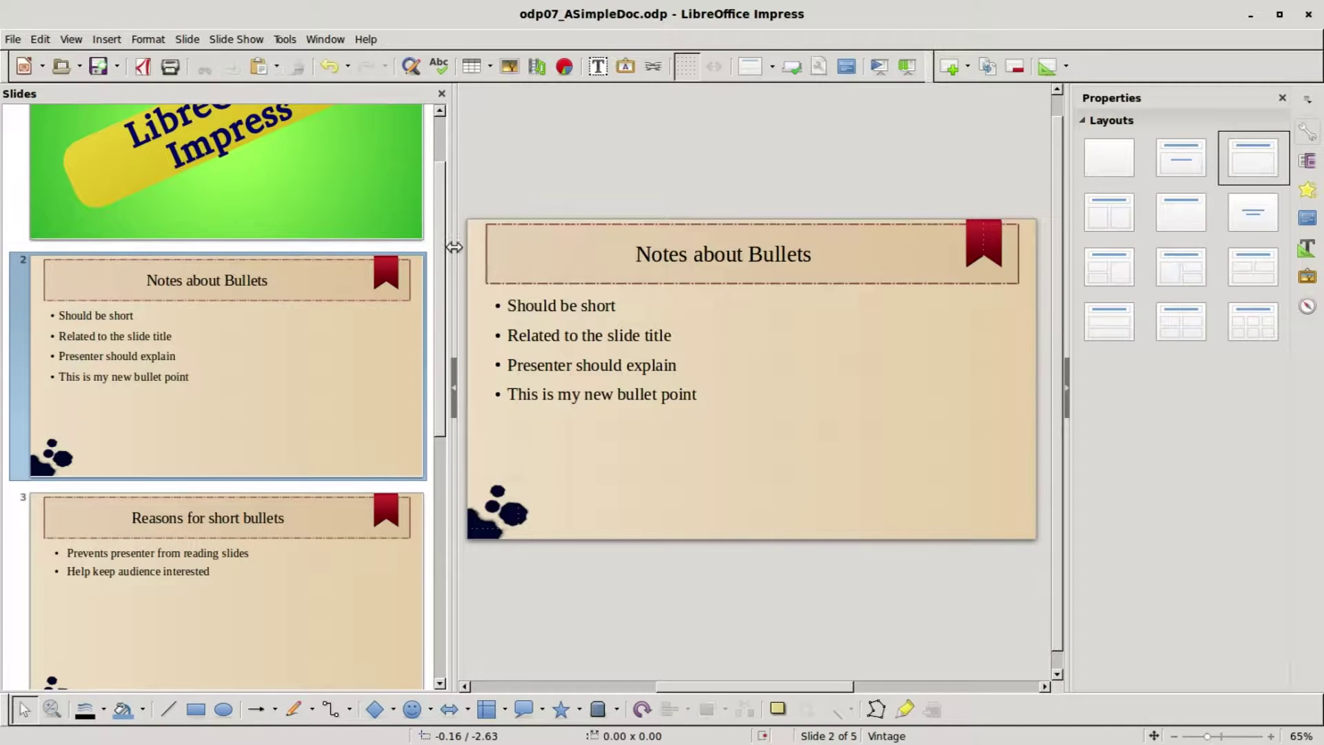
drag(454, 247, 311, 255)
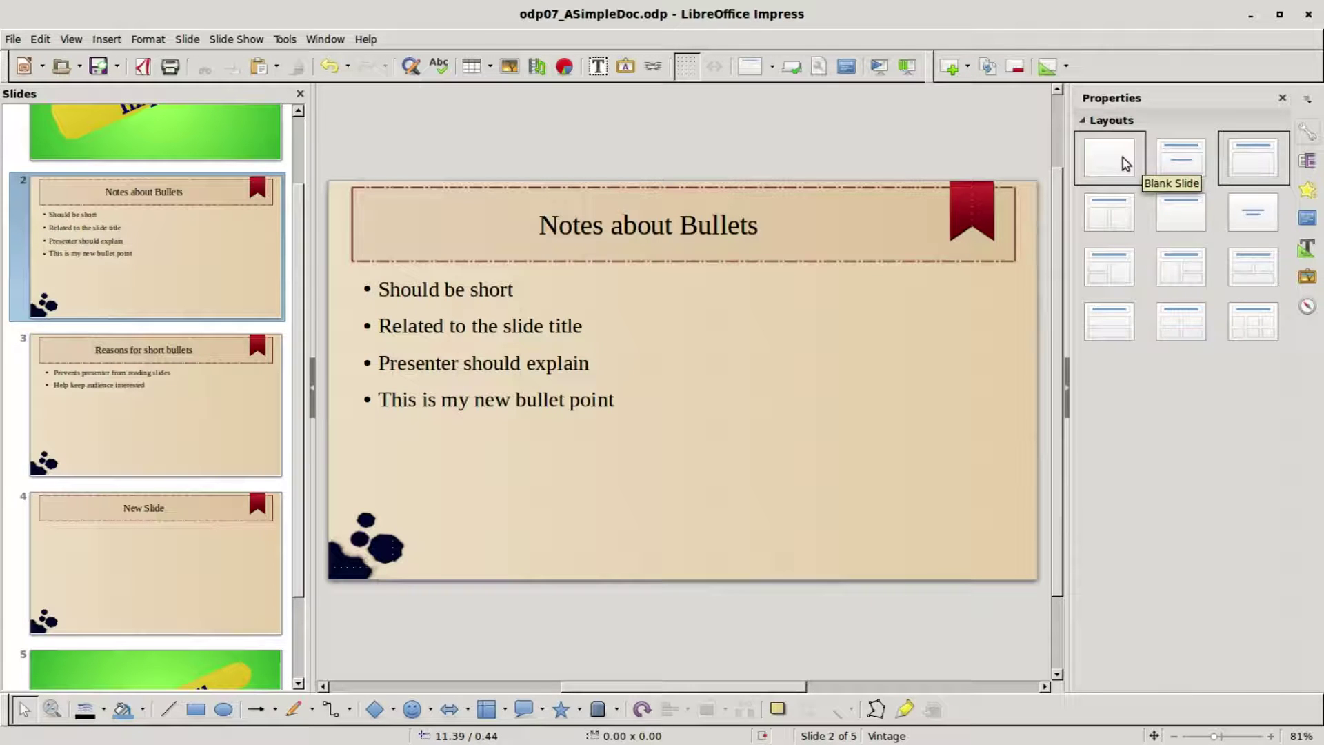
Try the Title Slide and Title, Content layouts, then apply Title and 2 Content.
click(1182, 170)
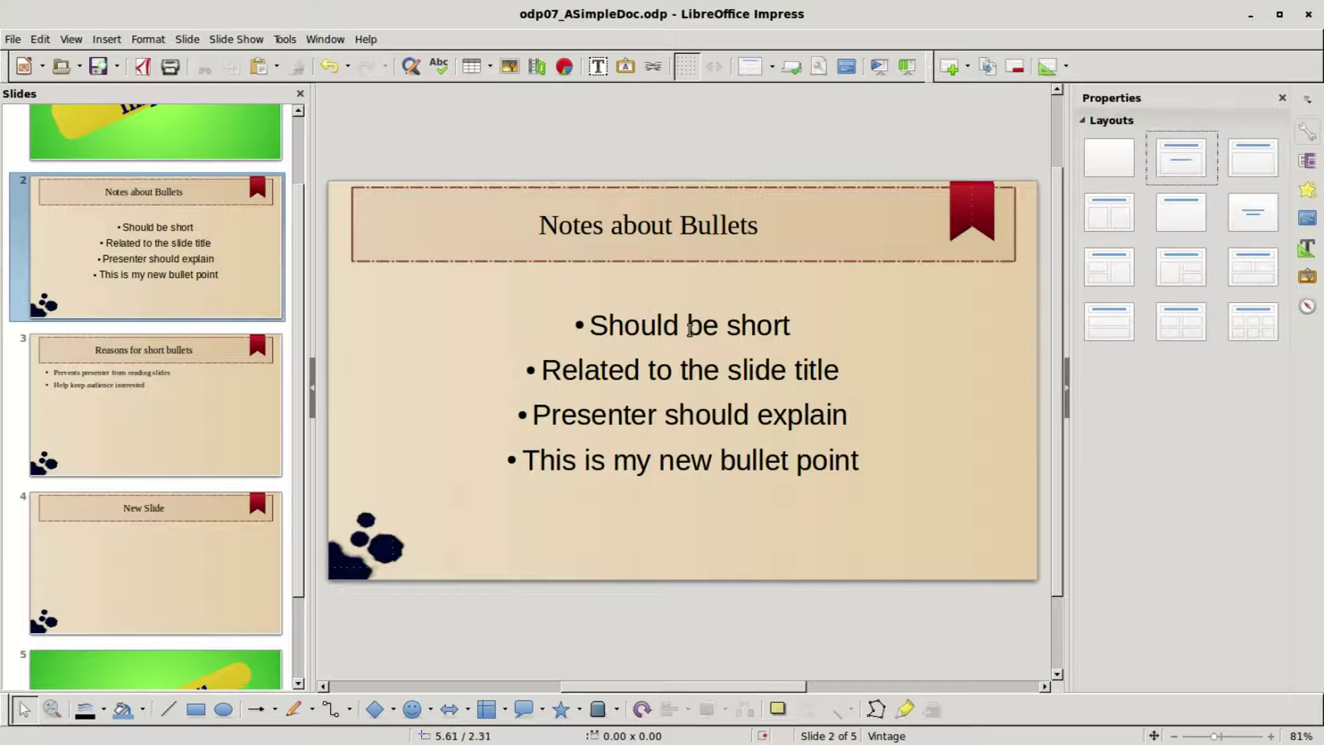
click(1264, 173)
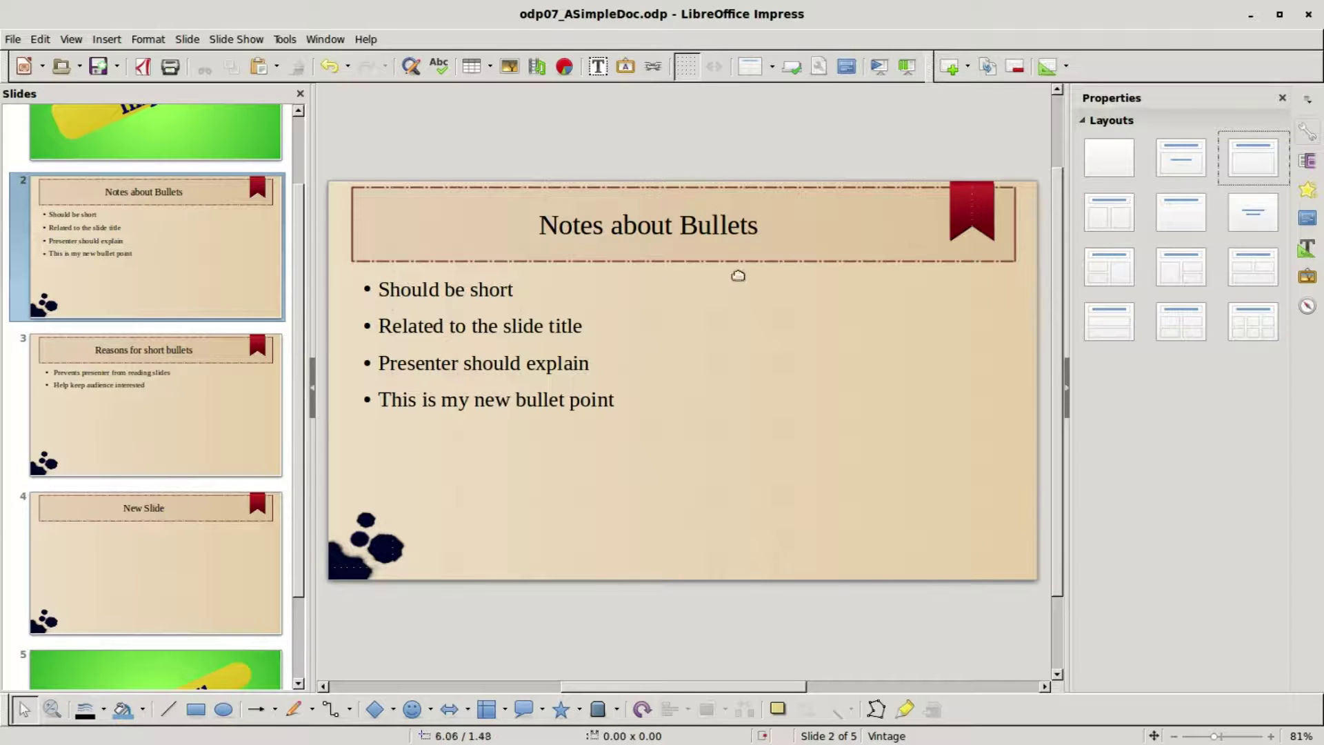
click(1119, 220)
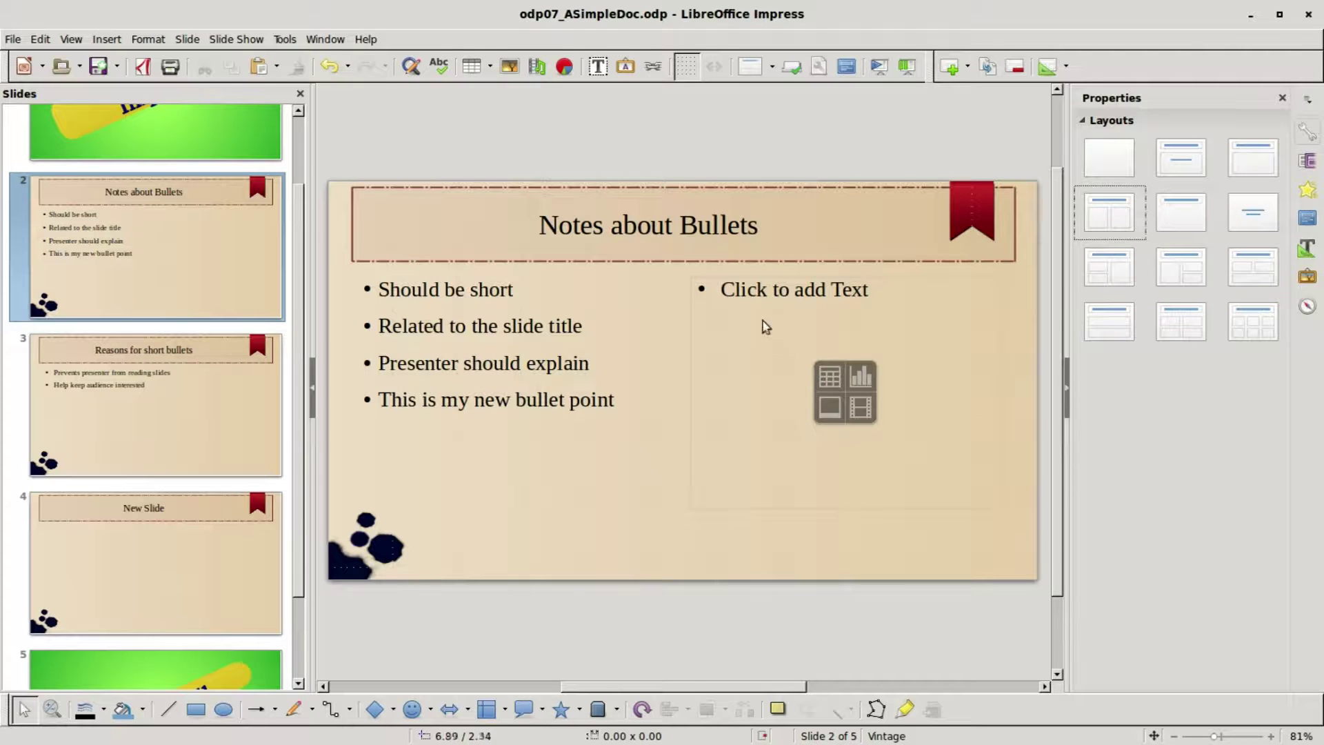
Type 'This is a bullet in the second content box' into the right-hand box.
click(723, 290)
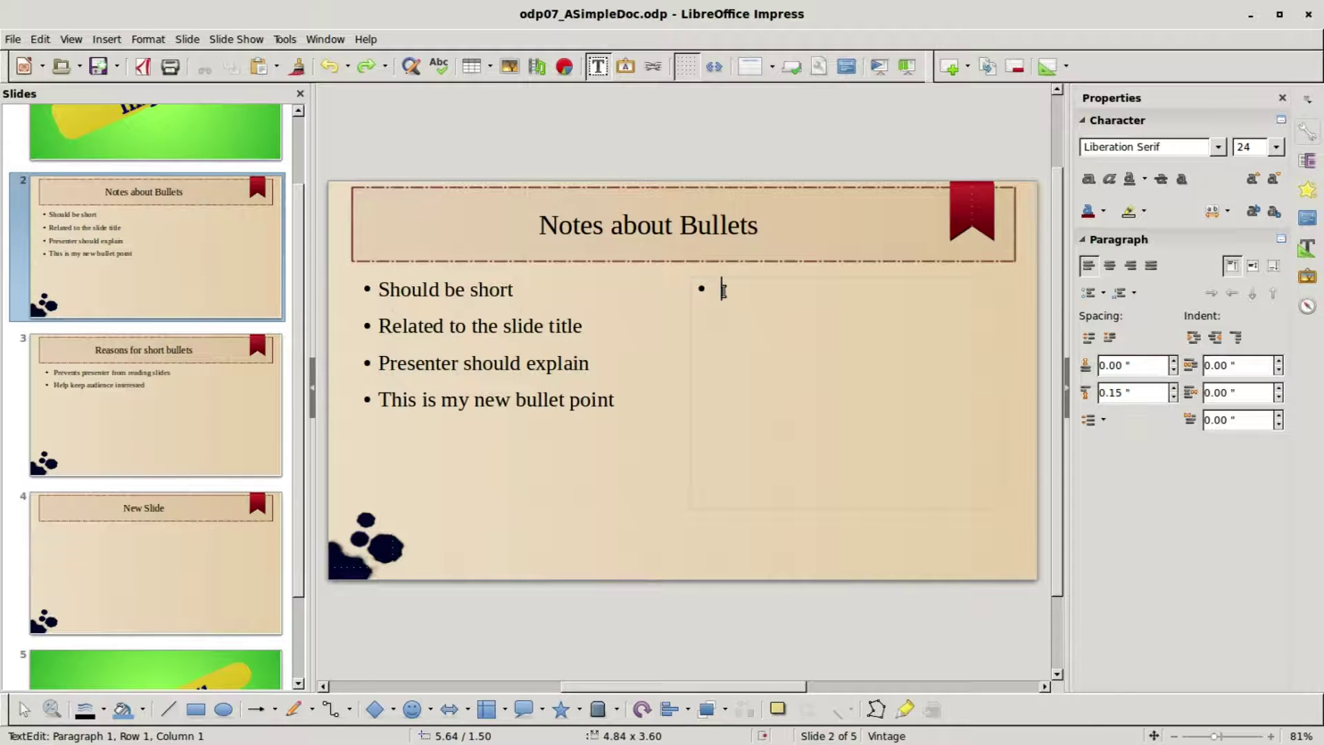
text(This is a bullet in the second content box)
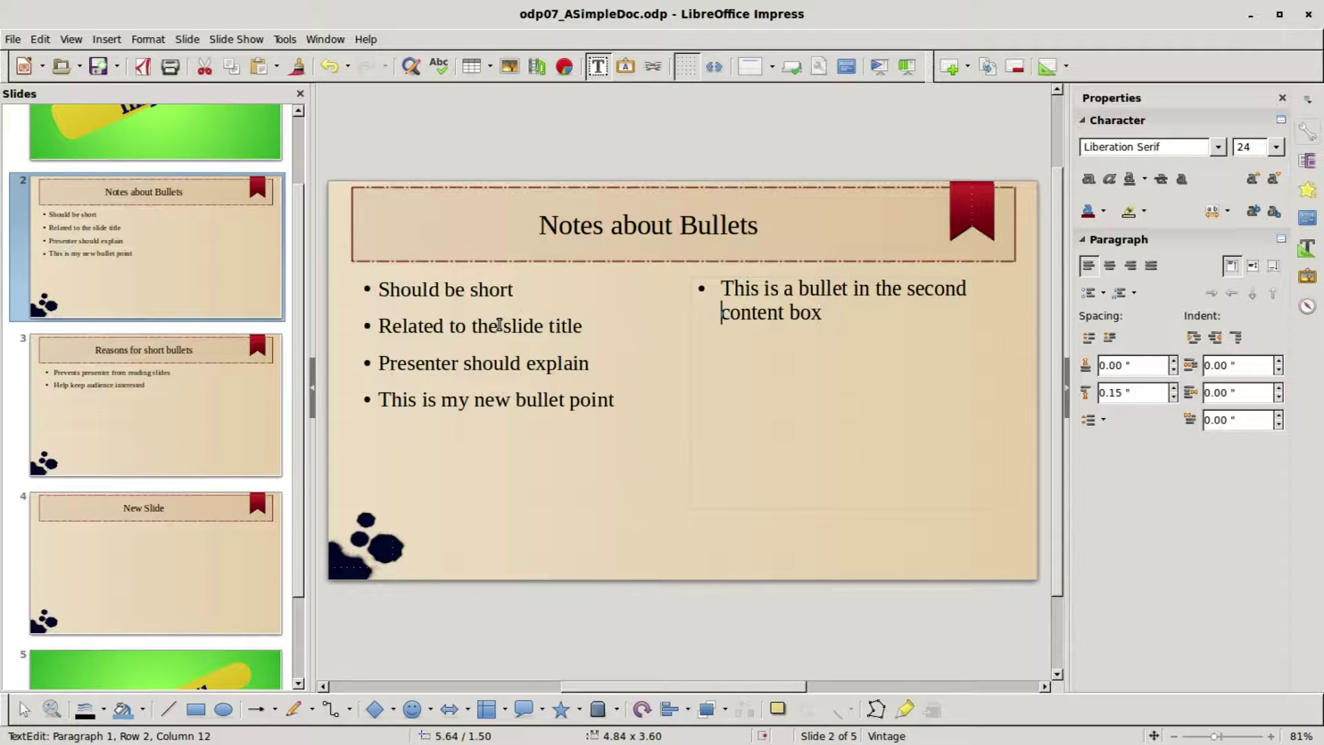
click(501, 325)
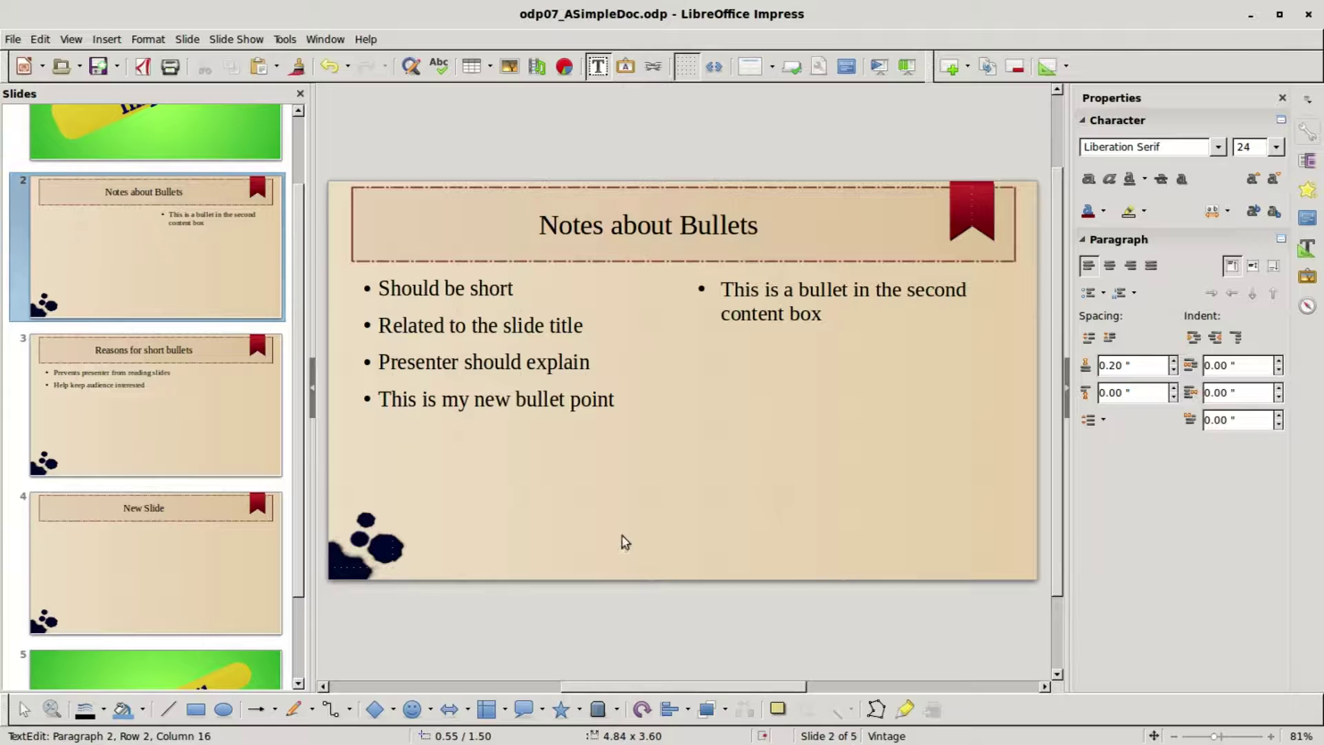
click(629, 554)
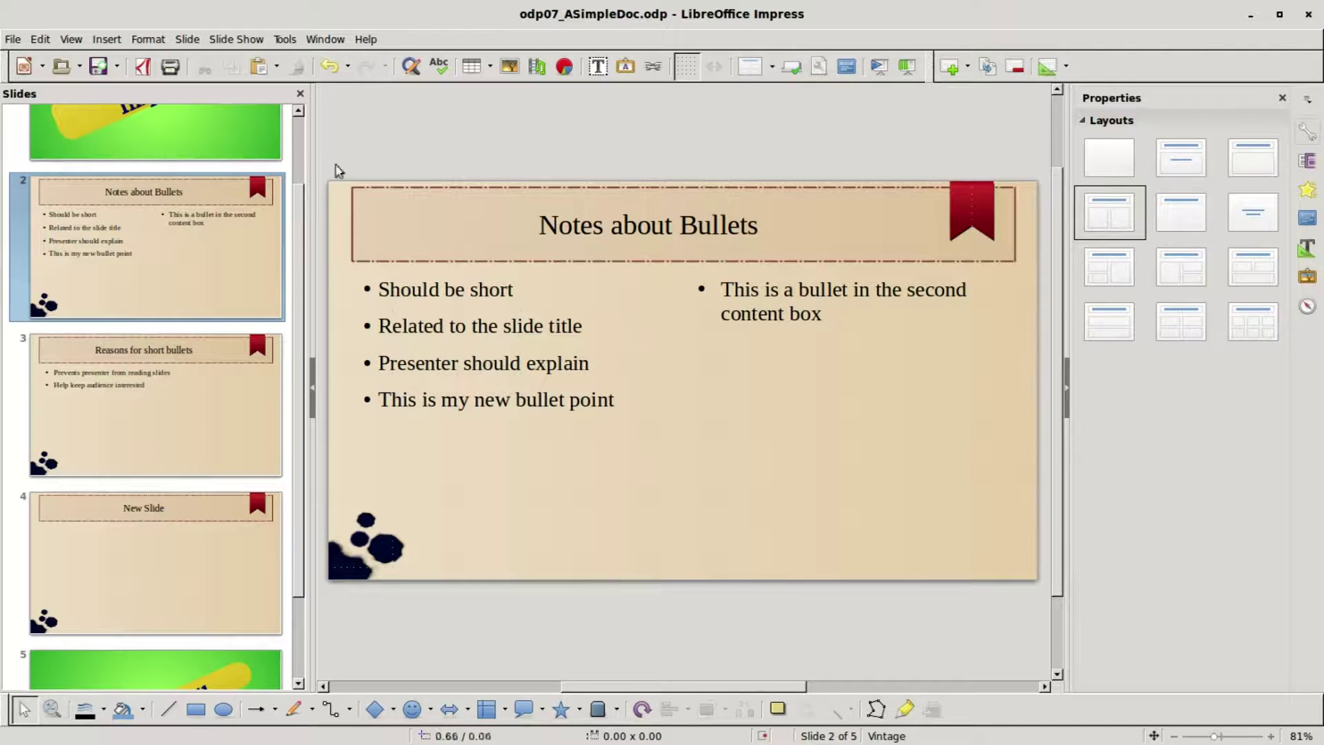
click(73, 40)
click(97, 76)
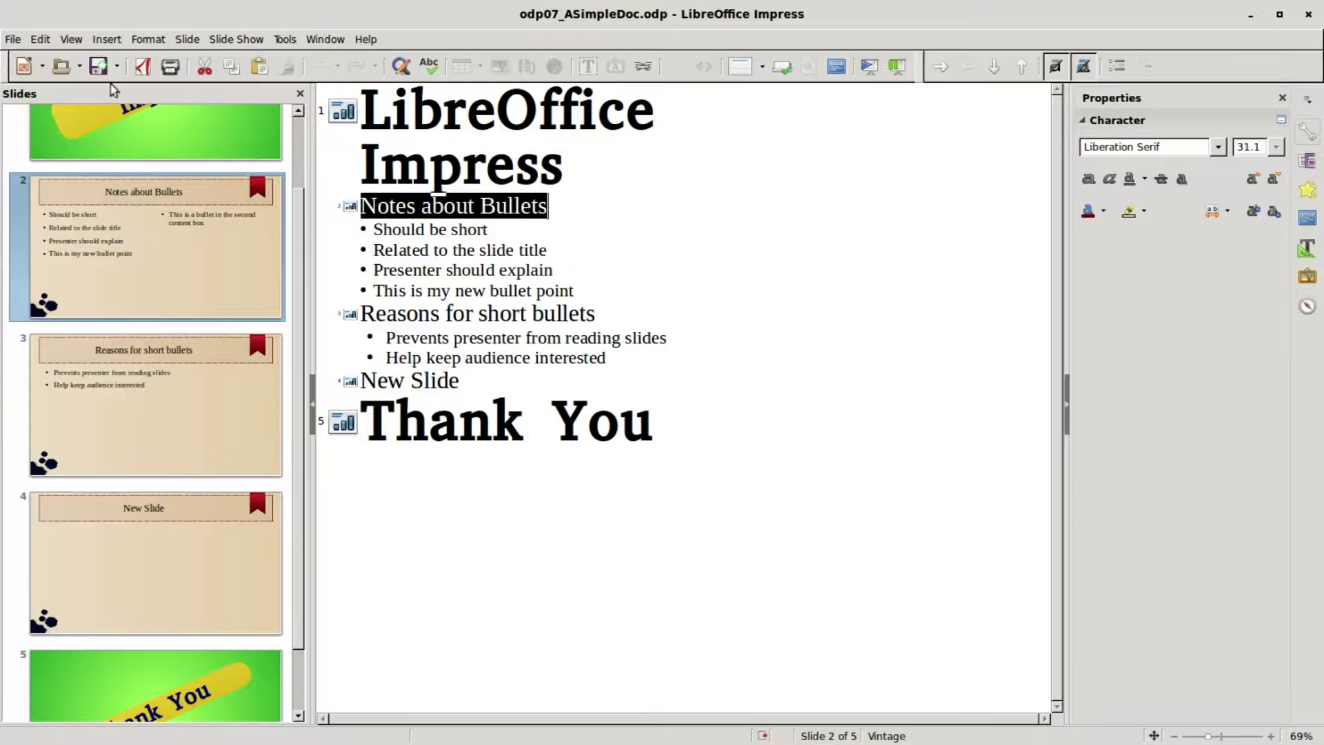
click(71, 40)
click(87, 60)
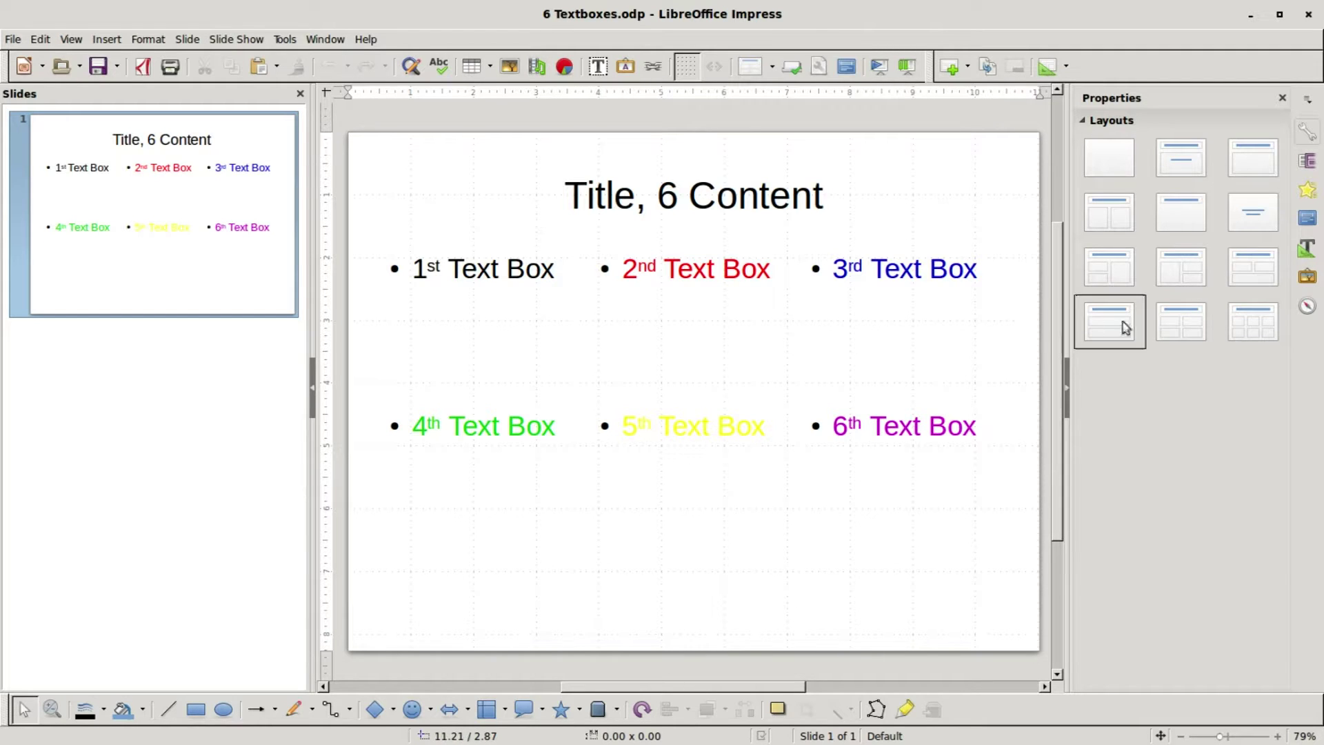
Cycle through Title, 4 Content, Title, 6 Content and Title Slide layouts, ending on Title, 6 Content.
click(1185, 323)
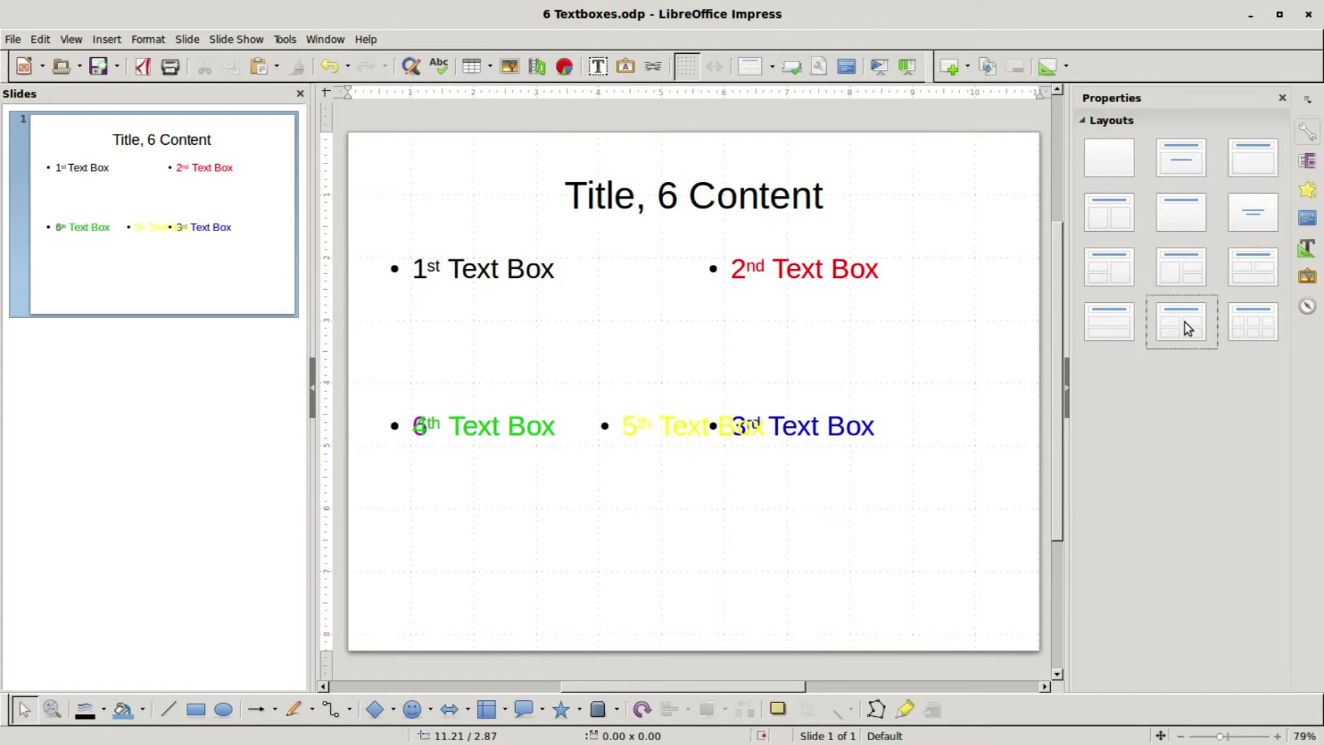
click(1259, 326)
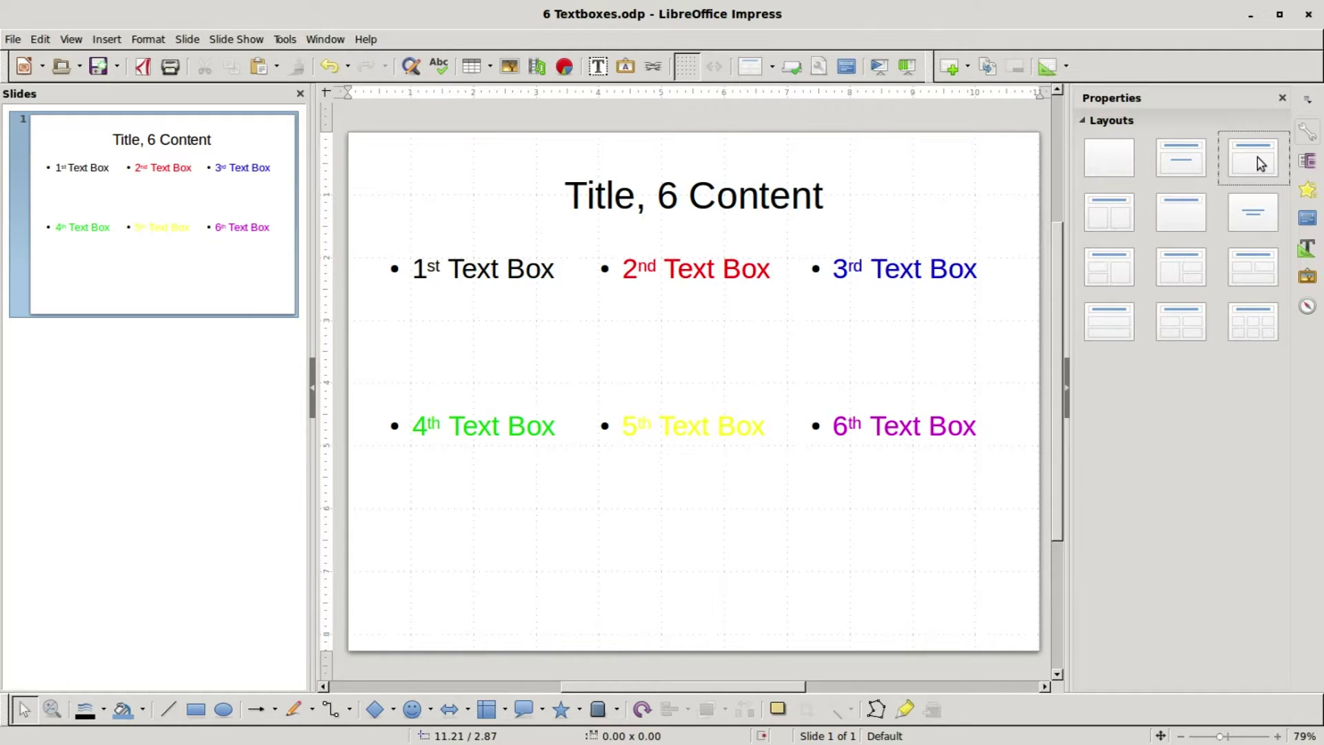
click(1185, 166)
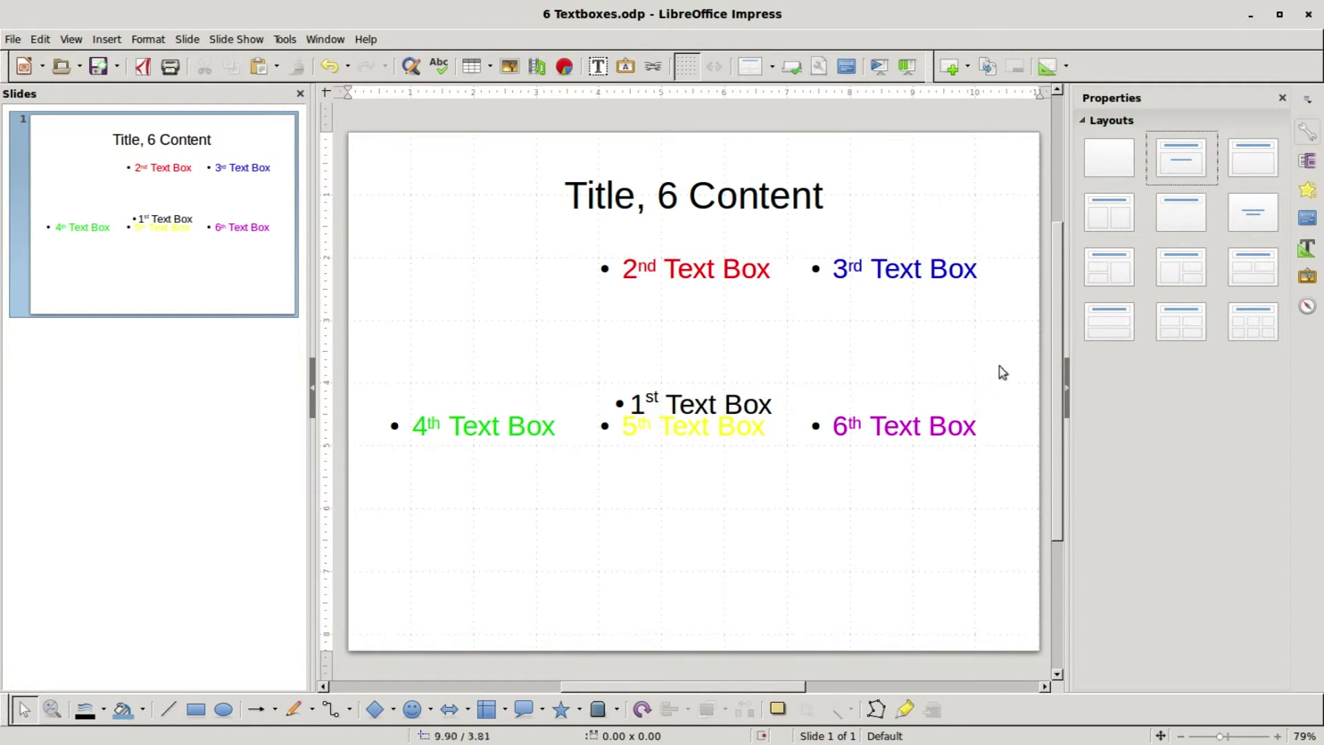
click(1263, 332)
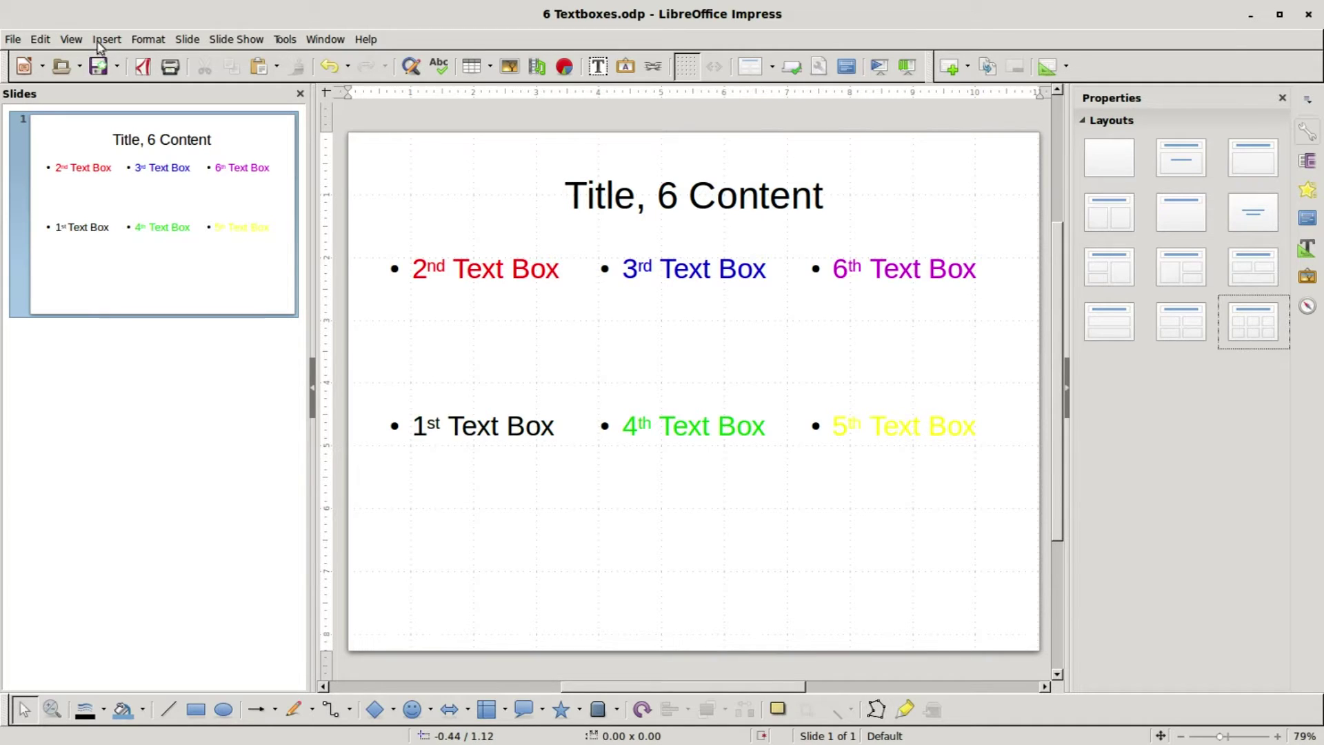
click(72, 39)
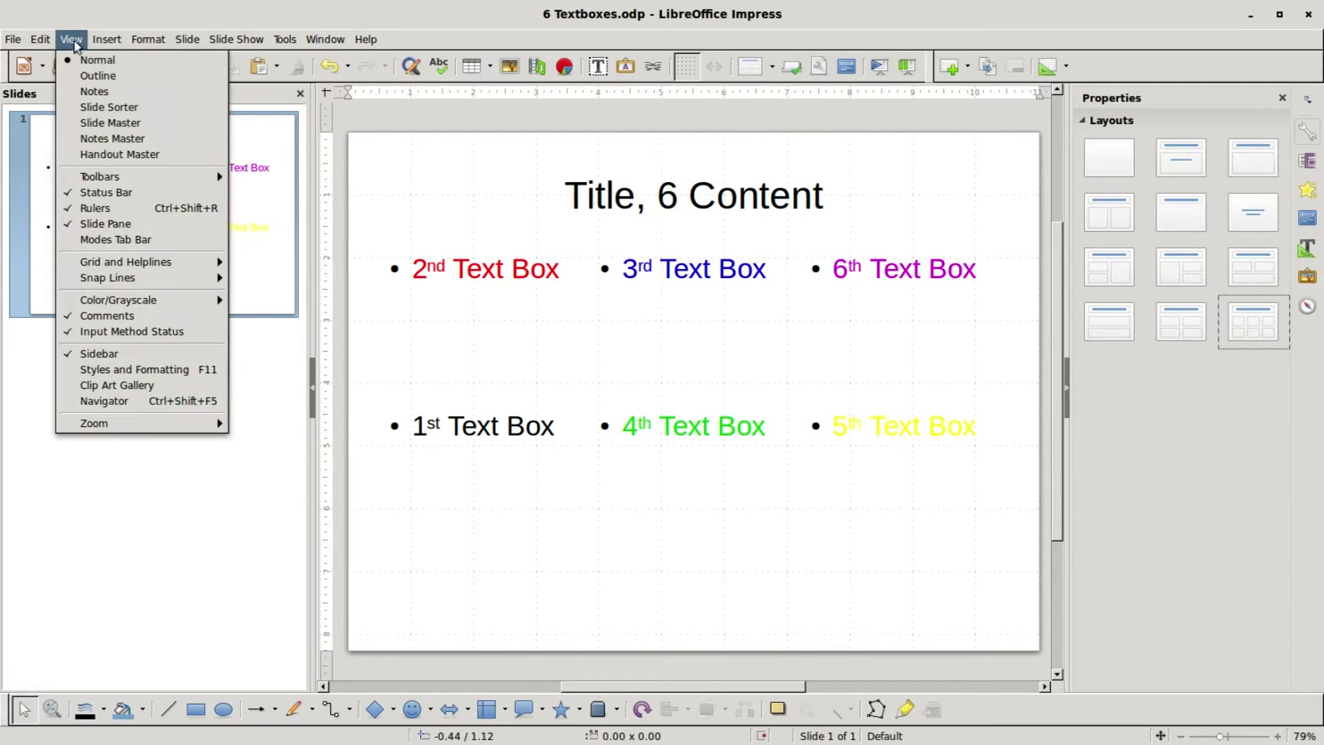
click(86, 76)
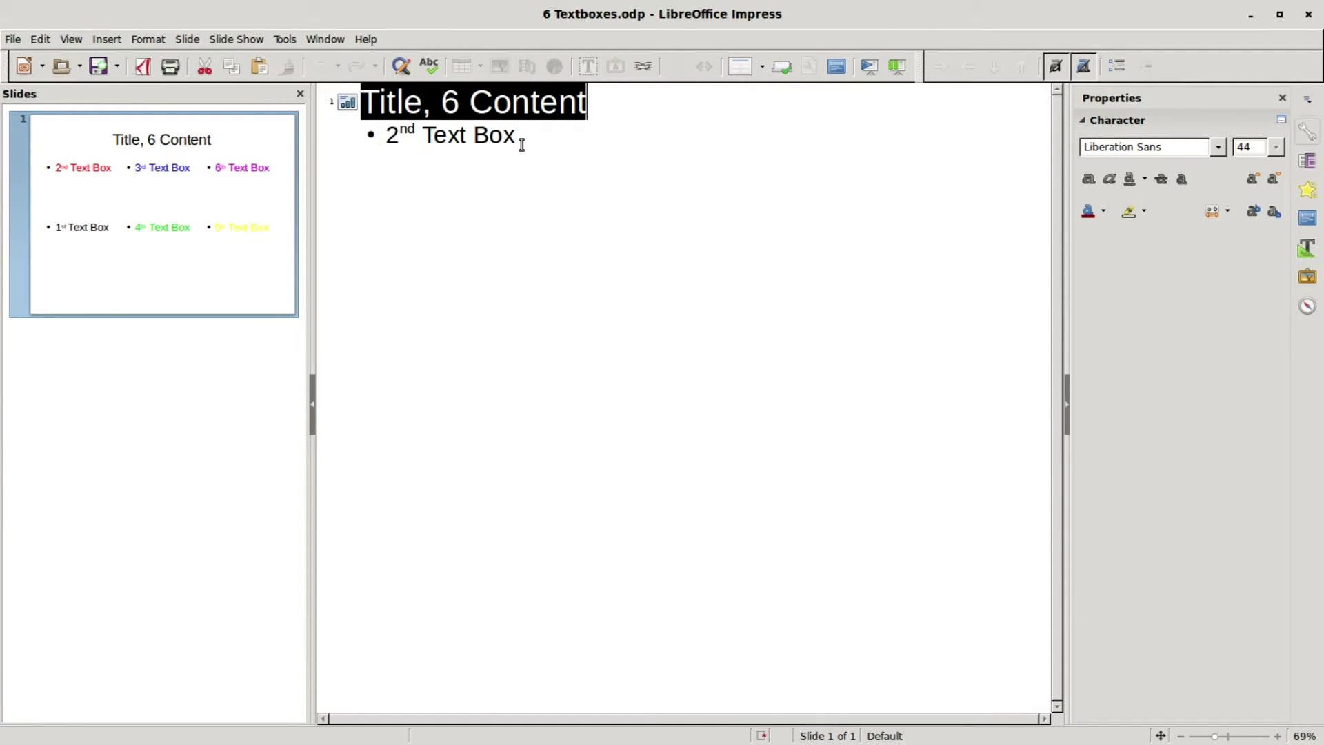
click(71, 39)
click(97, 62)
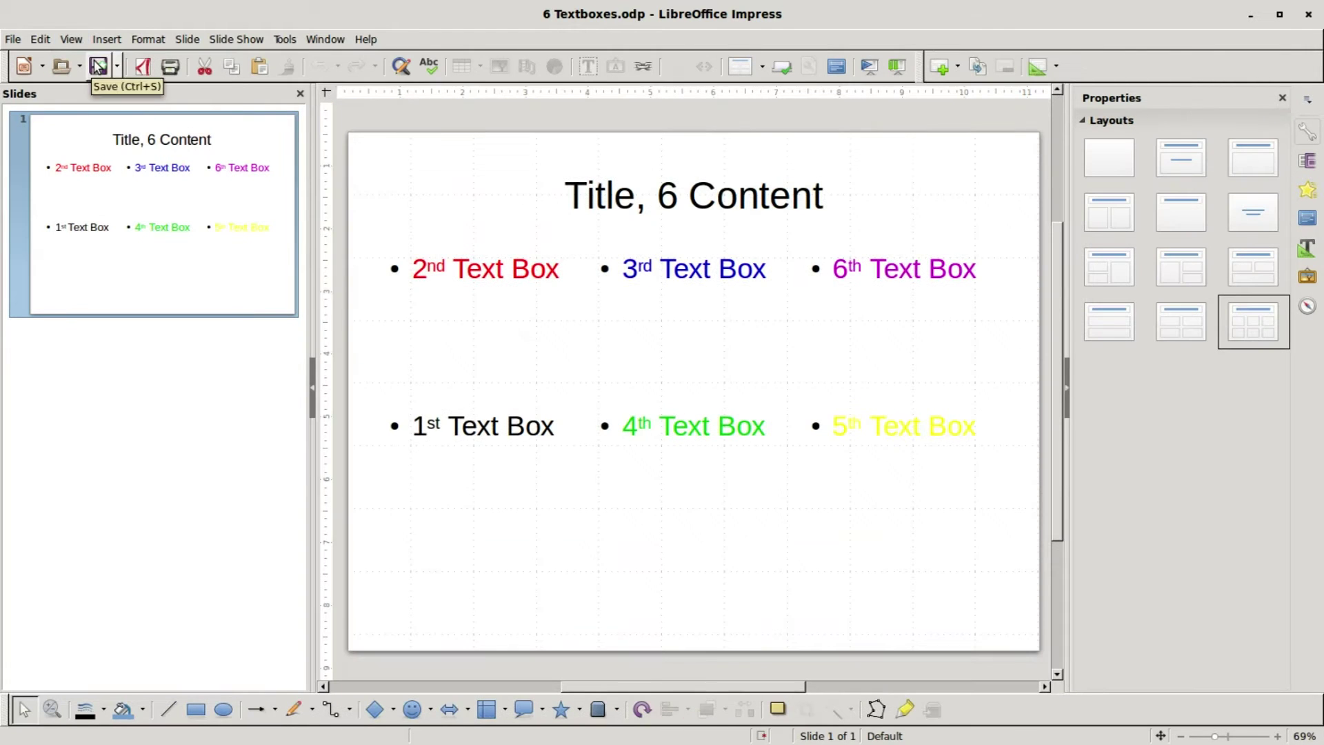
Cycle the layouts through Title, Content and Title Slide back to Title, 6 Content, then show Outline view.
click(1181, 210)
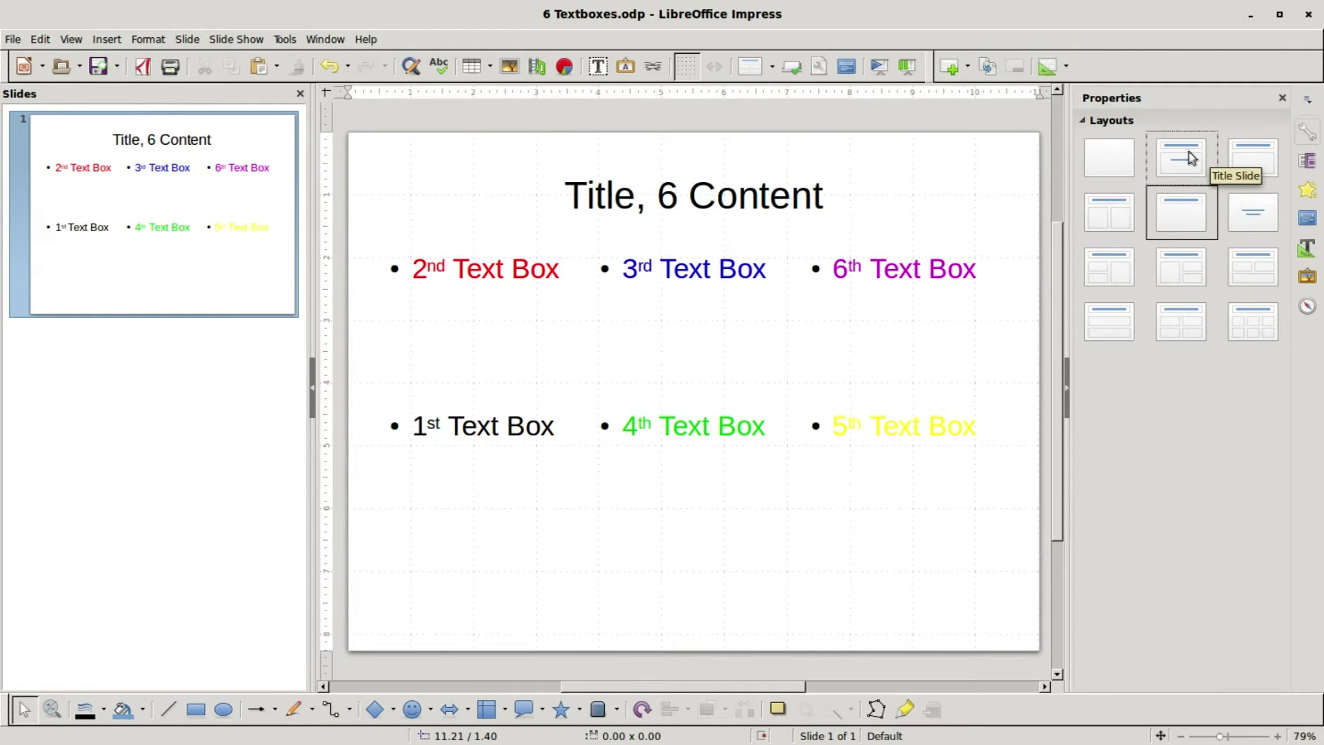
click(1190, 157)
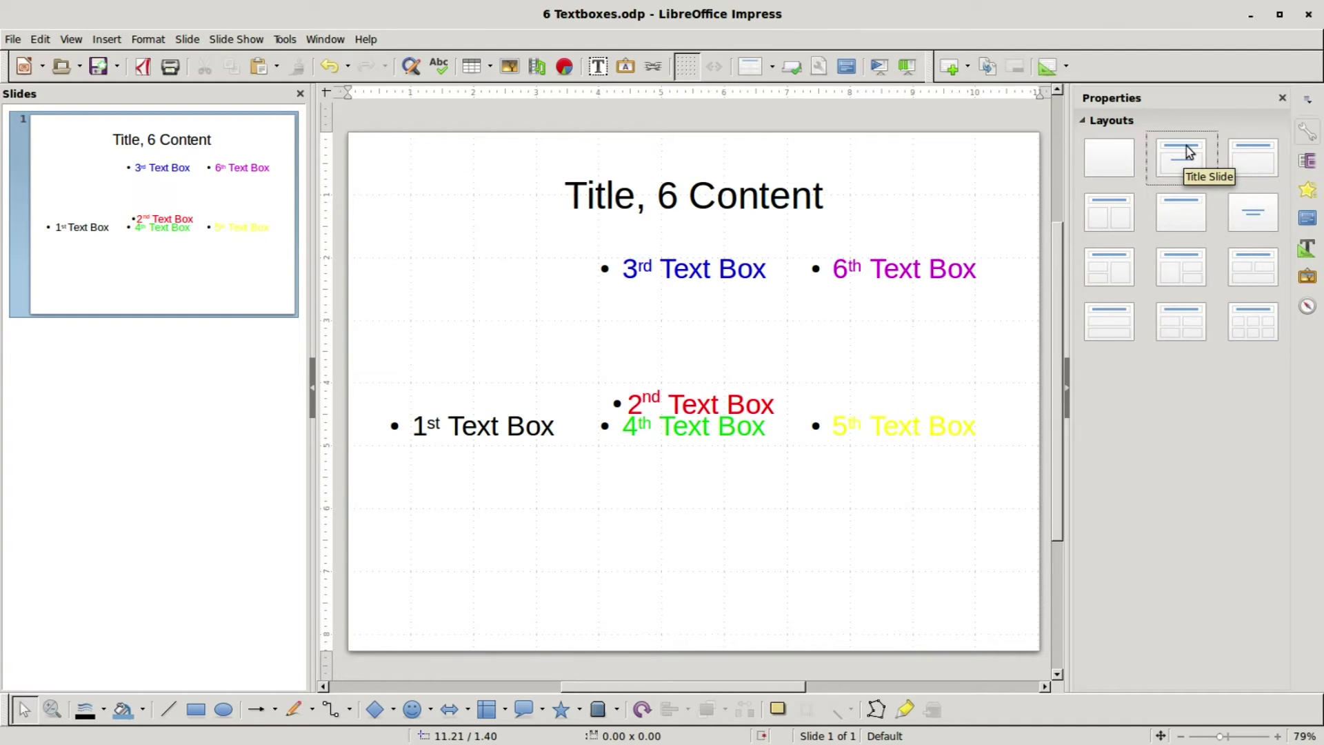
click(1254, 321)
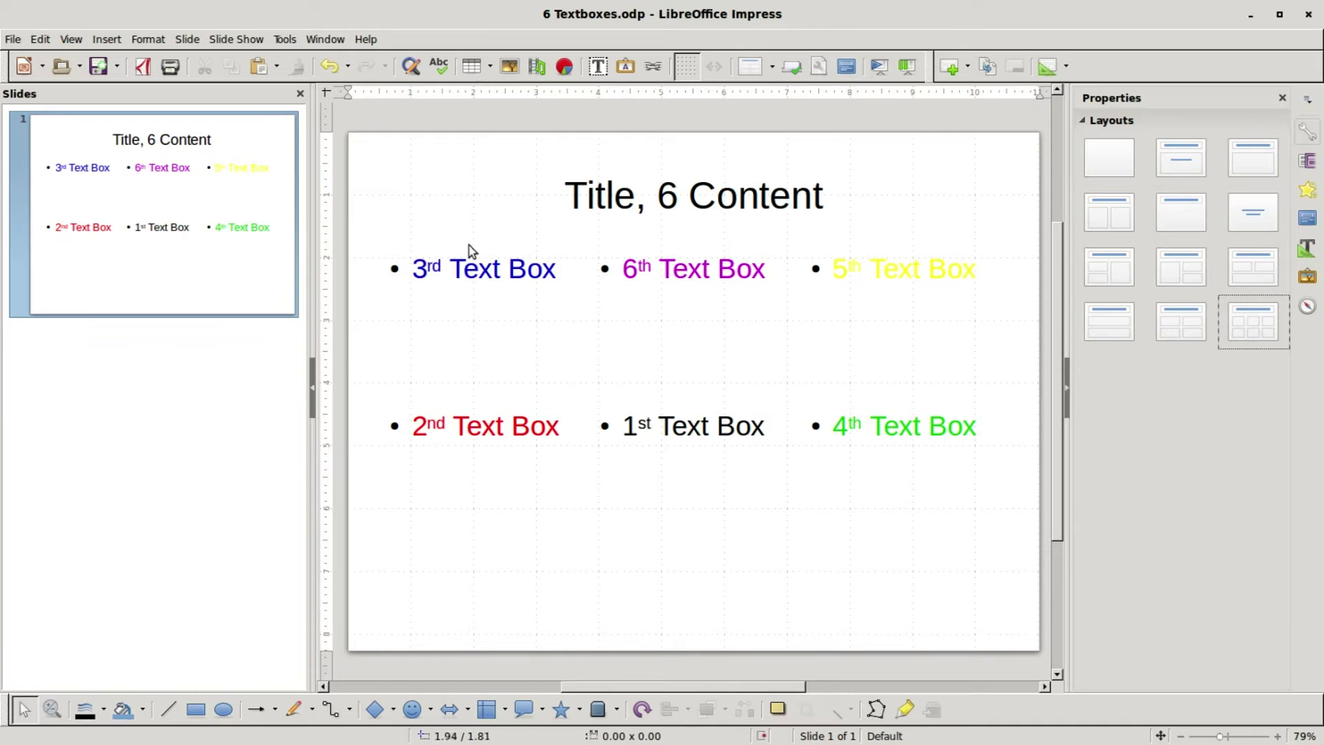
click(72, 40)
click(94, 76)
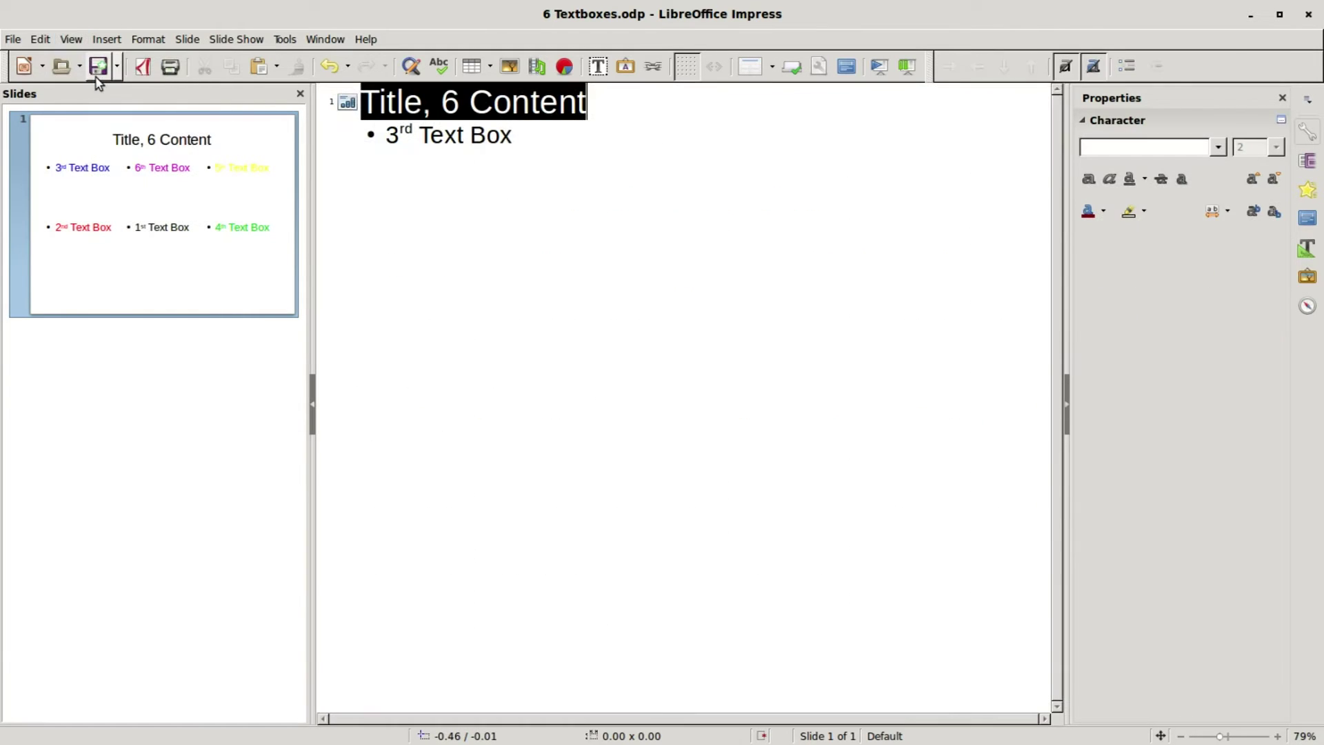
Return to Normal view to see the six reshuffled text boxes on the slide.
click(72, 40)
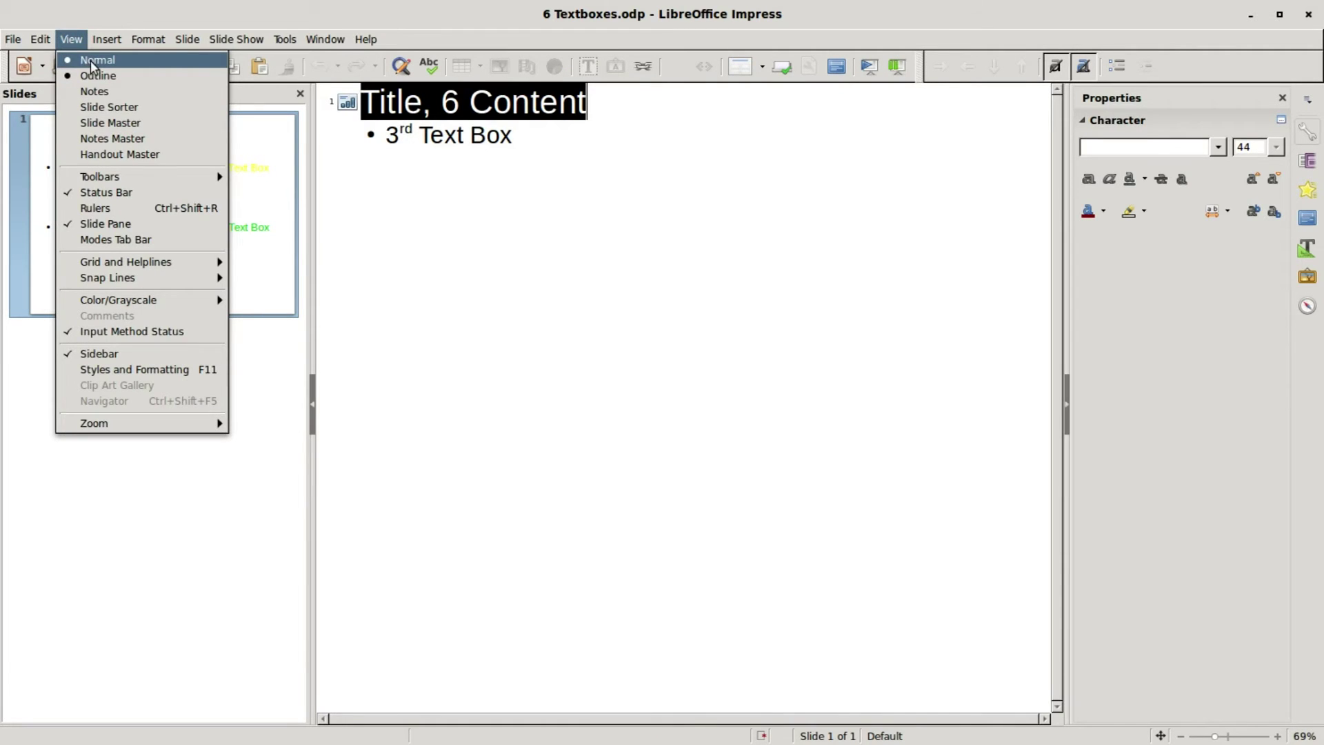
click(90, 61)
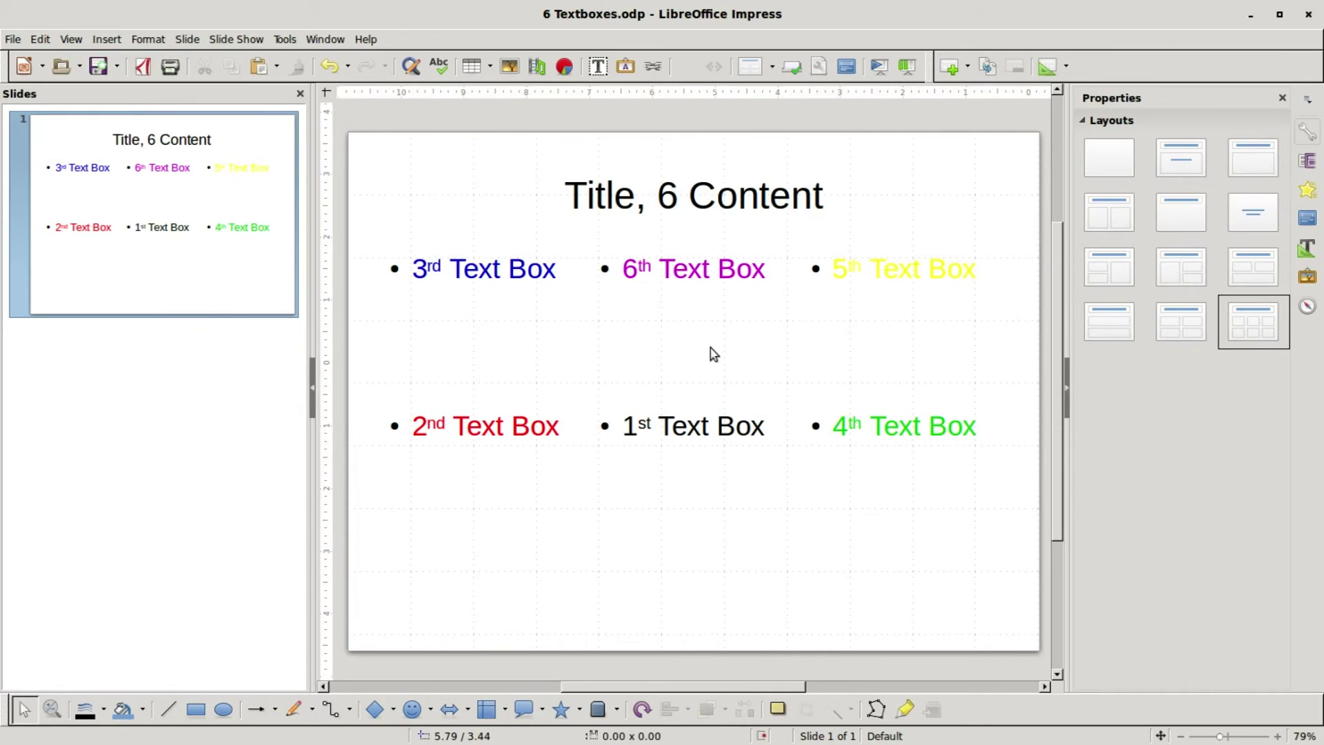